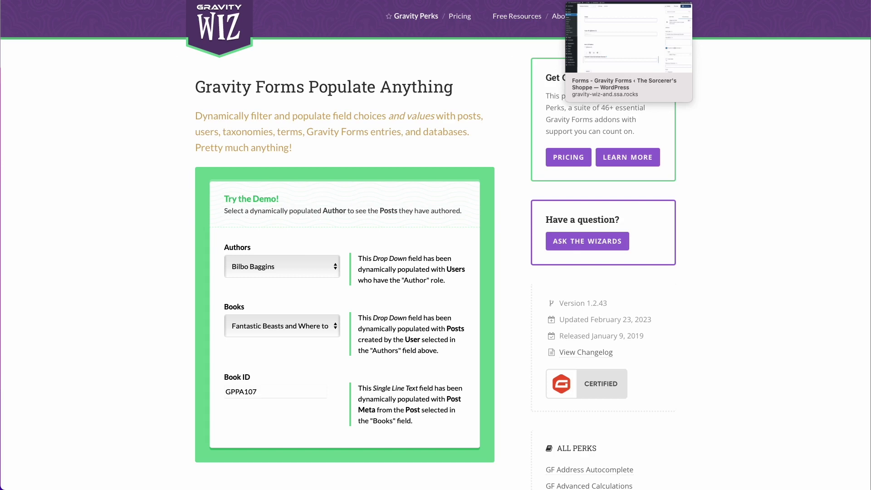
Enable 'Populate value dynamically' on the Populate Value Dynamically Example field and review its Type options
click(642, 17)
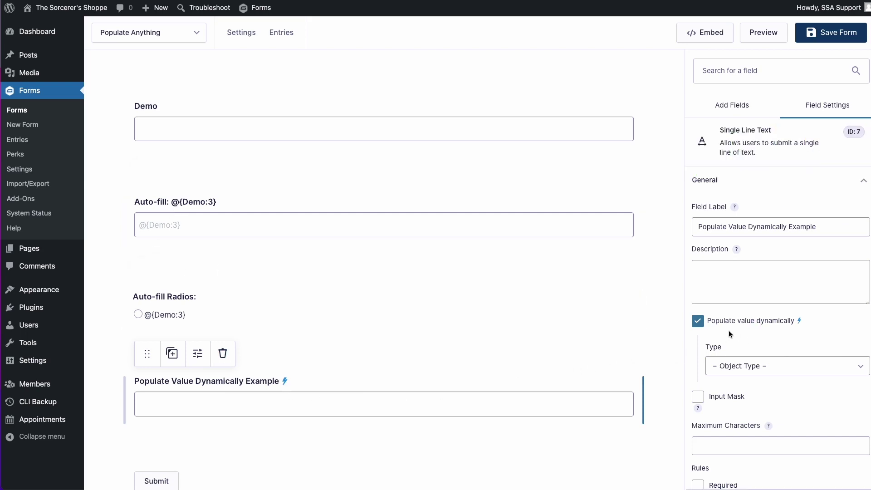
double_click(778, 323)
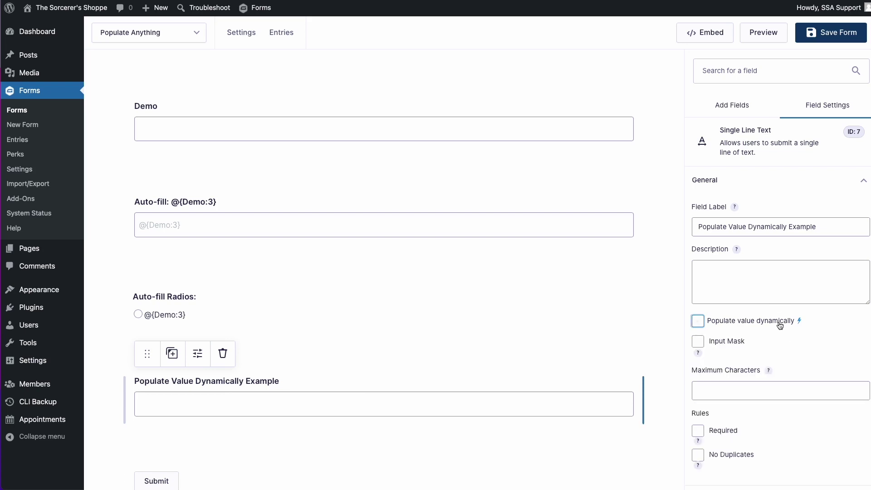
click(811, 323)
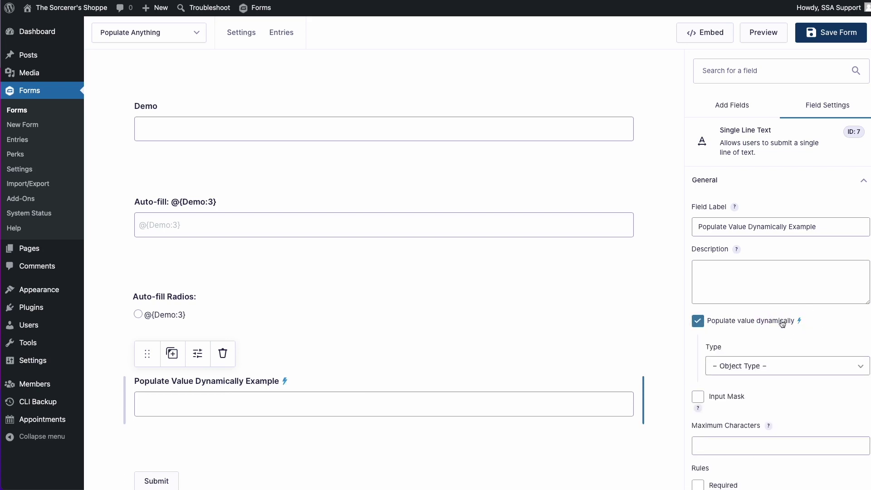
click(817, 363)
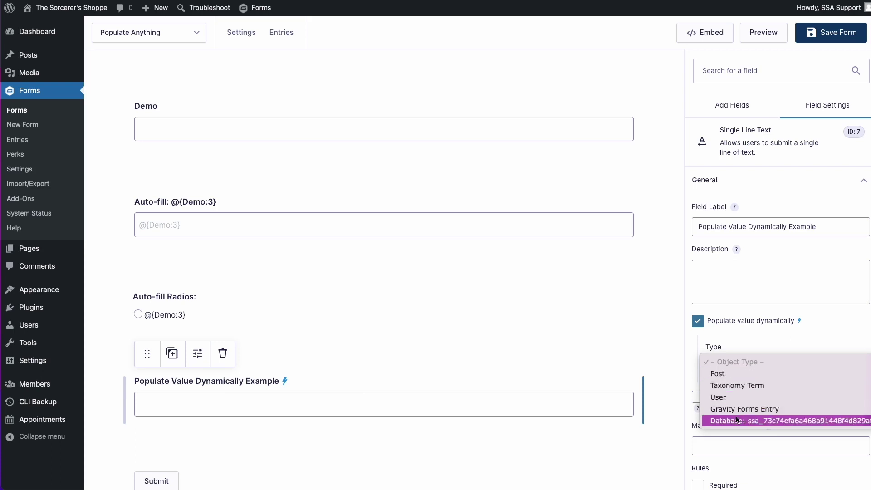
click(789, 340)
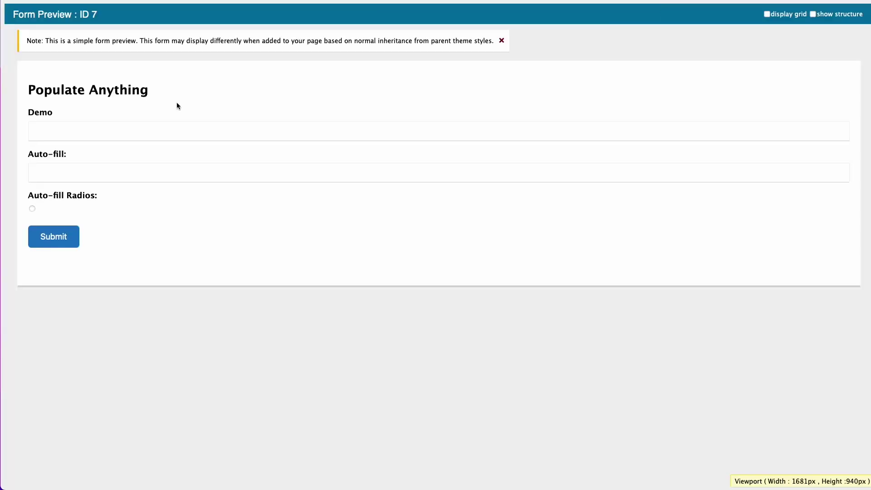
Preview the Populate Anything form, enter 'Test' in its Demo field, and scroll down
click(169, 132)
text(Test)
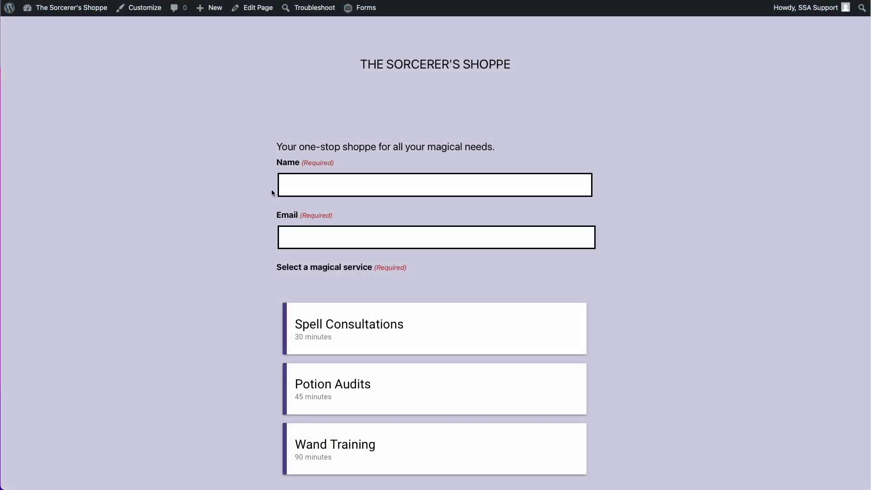
scroll(271, 194, down, 2)
scroll(271, 194, down, 2)
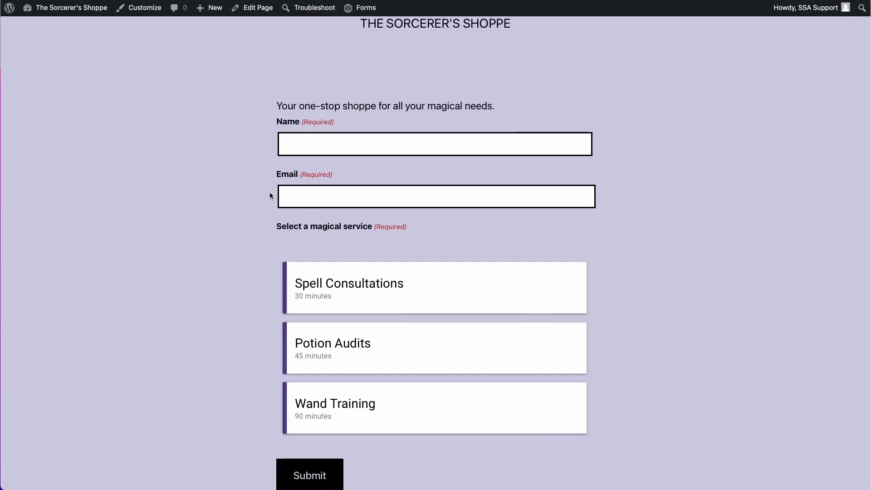
scroll(269, 198, down, 2)
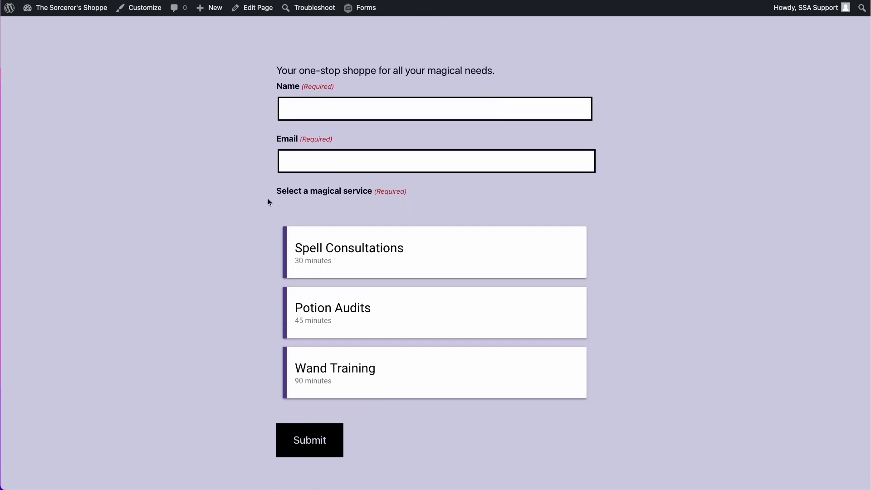
scroll(269, 200, down, 2)
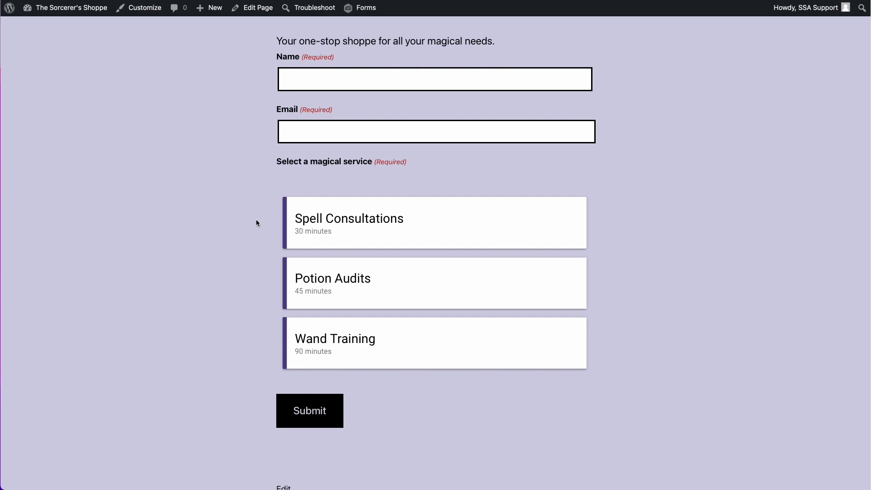
Book a Spell Consultation for Friday, March 3 at 3:00 pm on the booking page
click(385, 226)
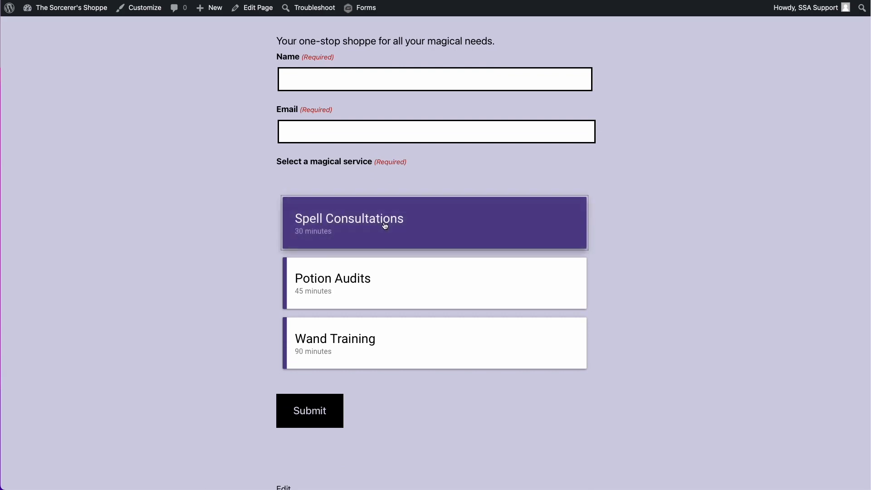
click(385, 238)
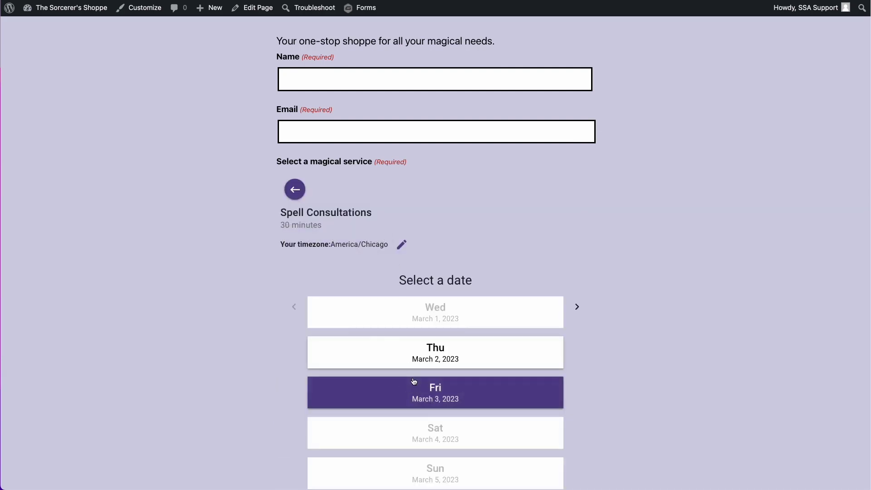
click(414, 381)
click(418, 357)
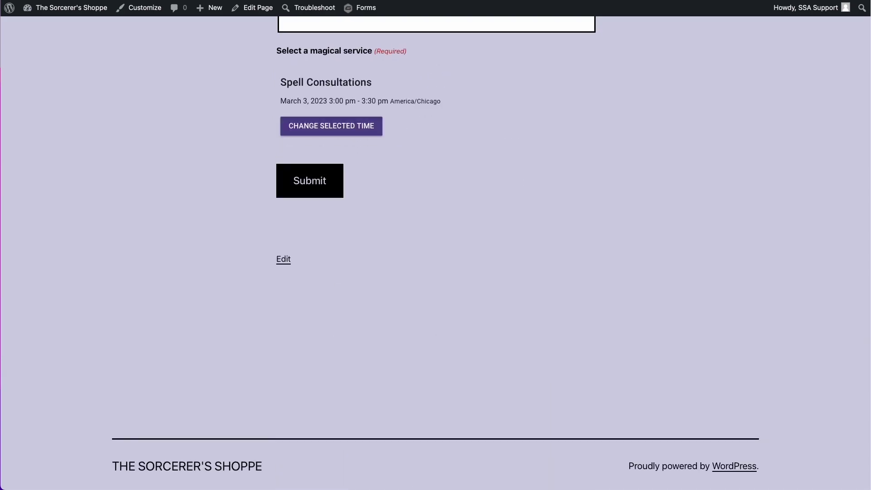
scroll(424, 336, up, 1)
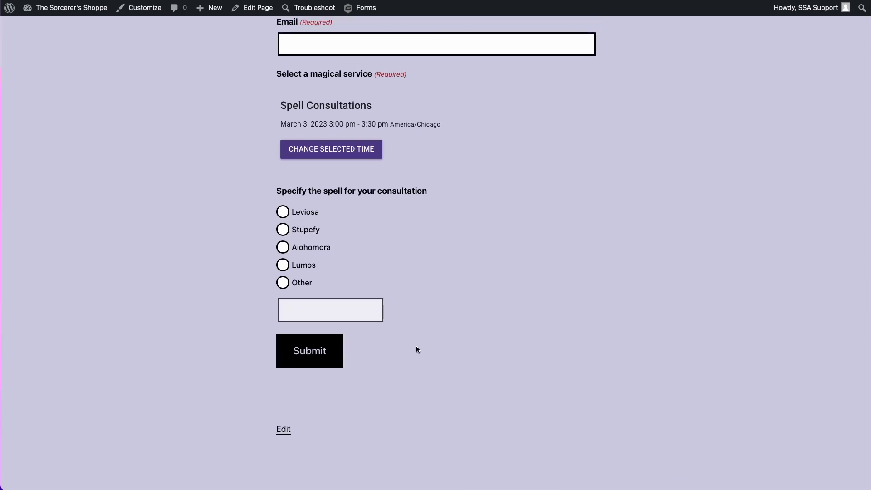
scroll(416, 348, up, 1)
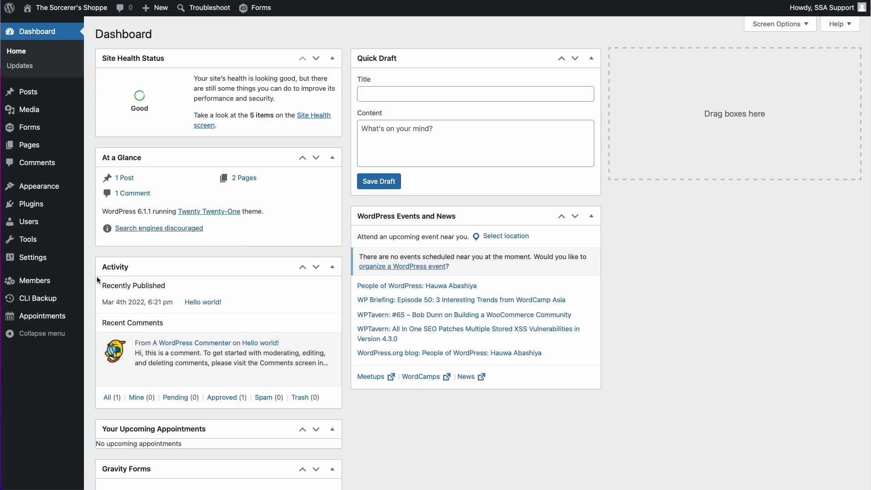
Review the upcoming appointments and the Appointment Types list in Simply Schedule Appointments
mouse_move(75, 320)
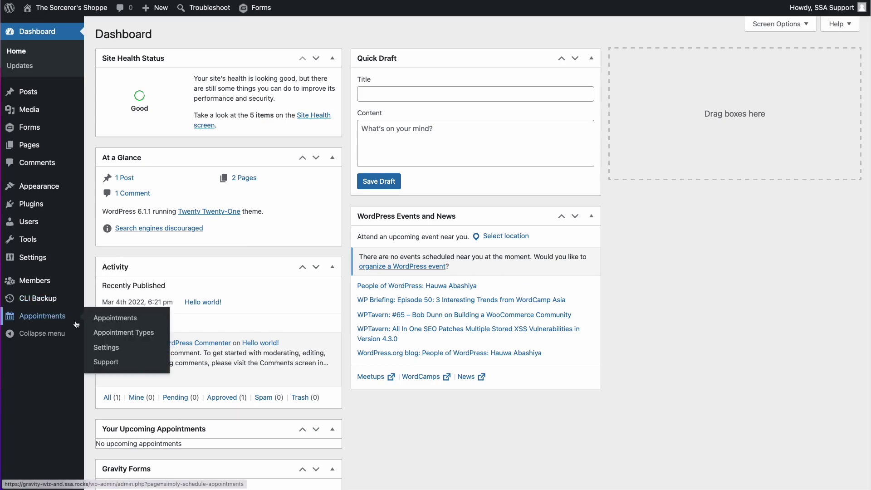
click(75, 321)
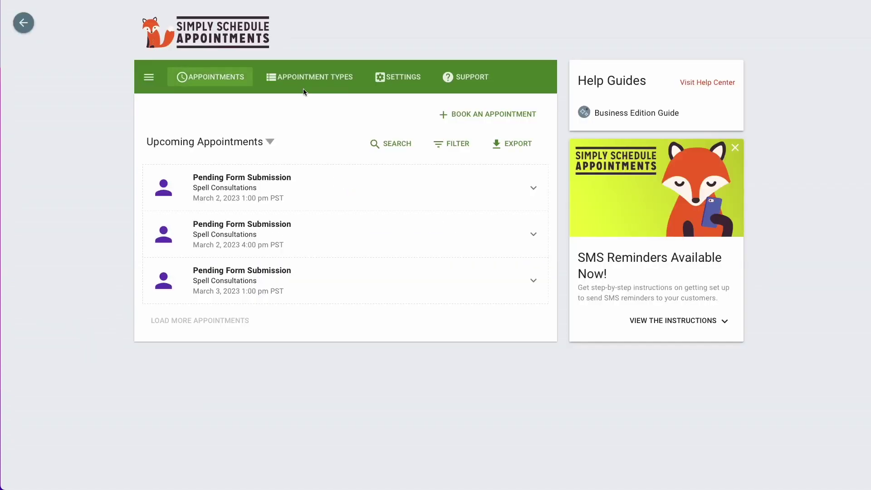
click(305, 89)
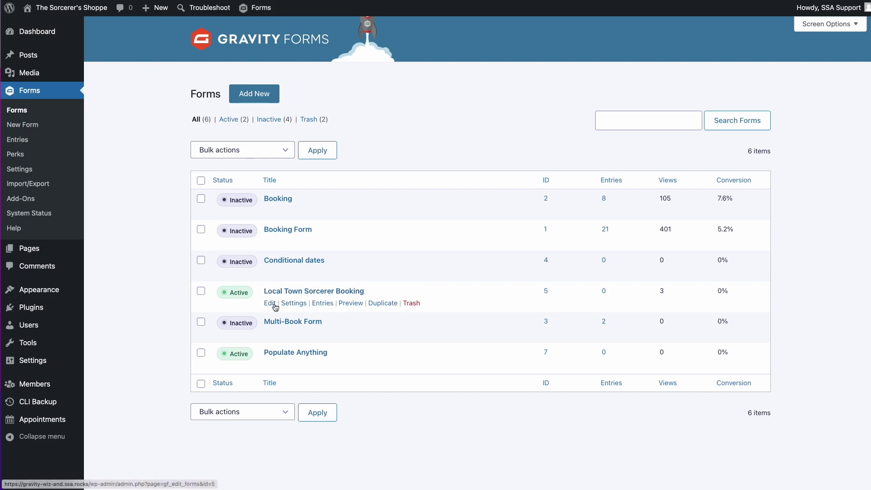
Inspect the Local Town Sorcerer Booking form's magical service, hidden and spell fields, then start a new form
click(271, 303)
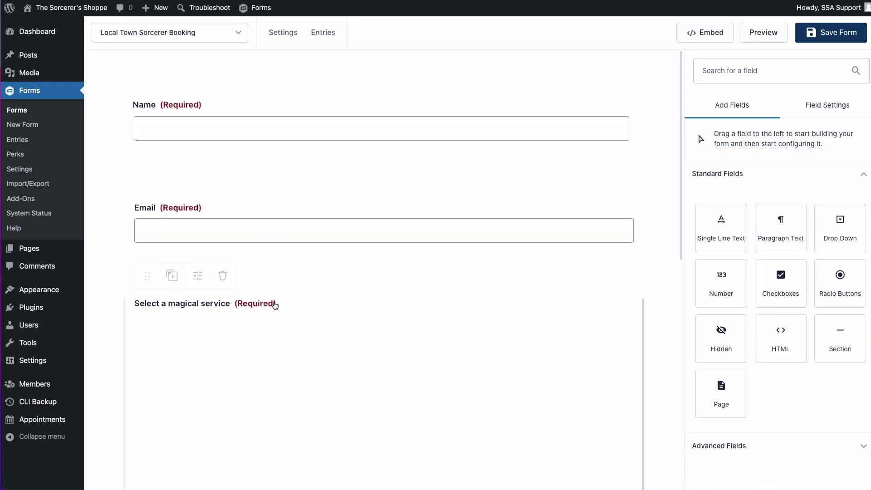
scroll(275, 303, down, 1)
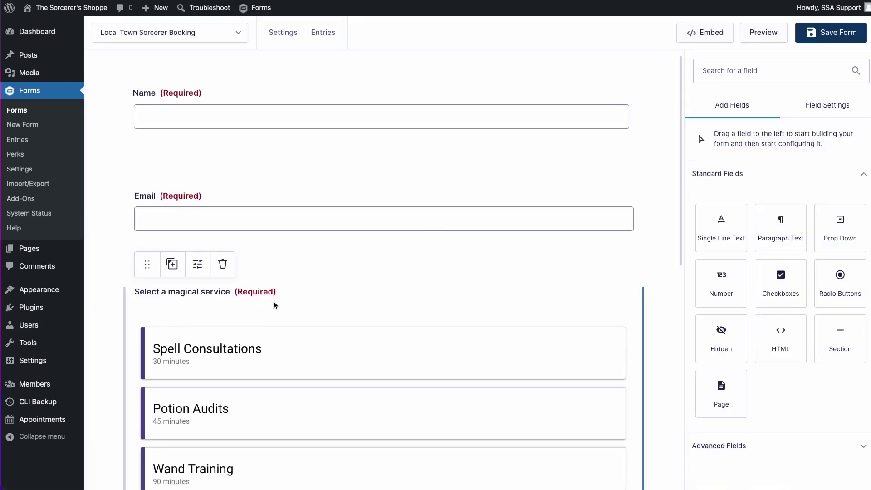
scroll(284, 295, up, 1)
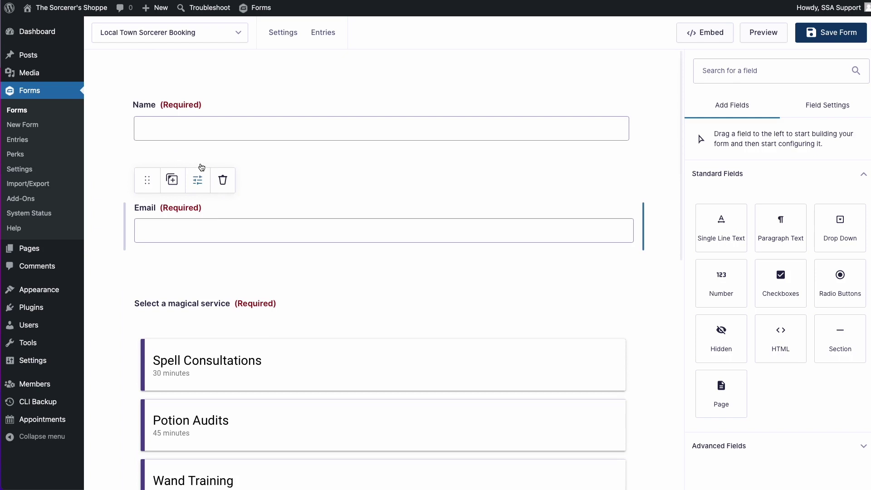
scroll(200, 201, down, 5)
click(209, 246)
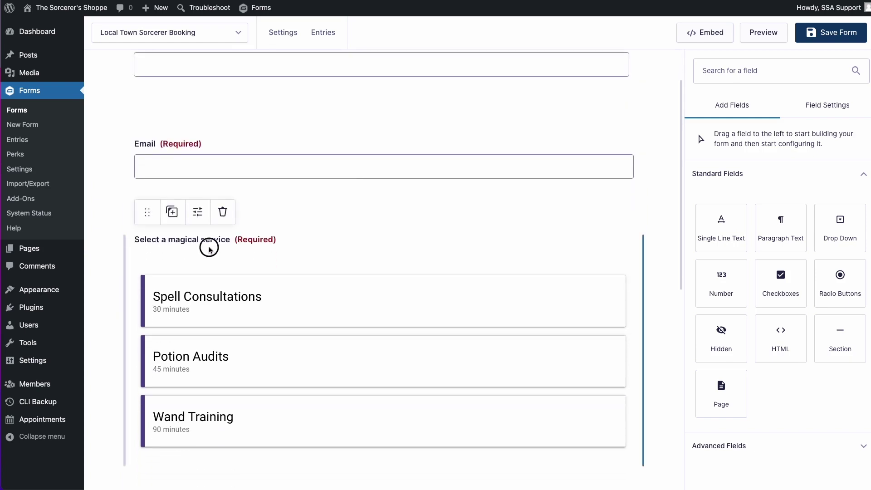
scroll(336, 259, down, 20)
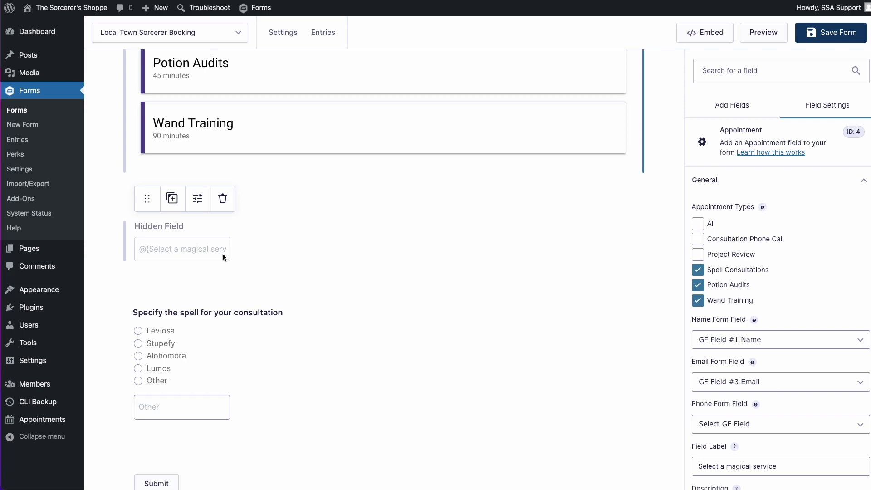
scroll(224, 264, down, 5)
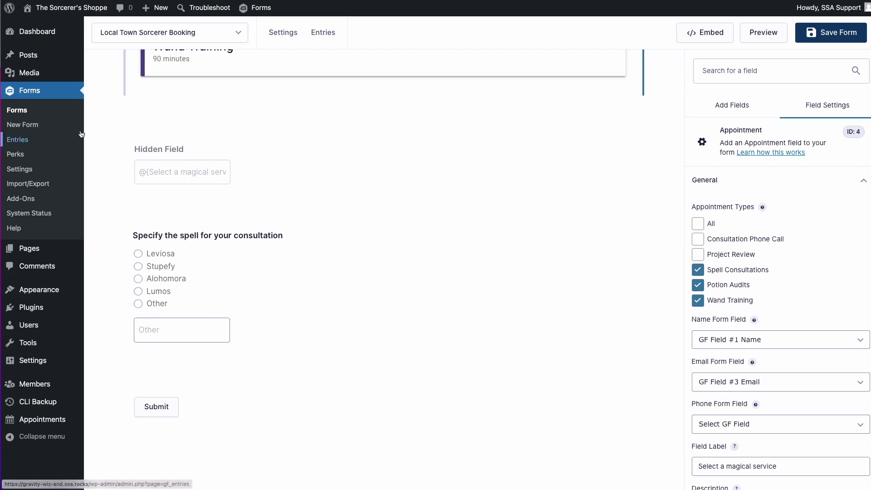
click(16, 109)
Create a blank form named 'Sorcerer Booking Form Demo'
click(252, 95)
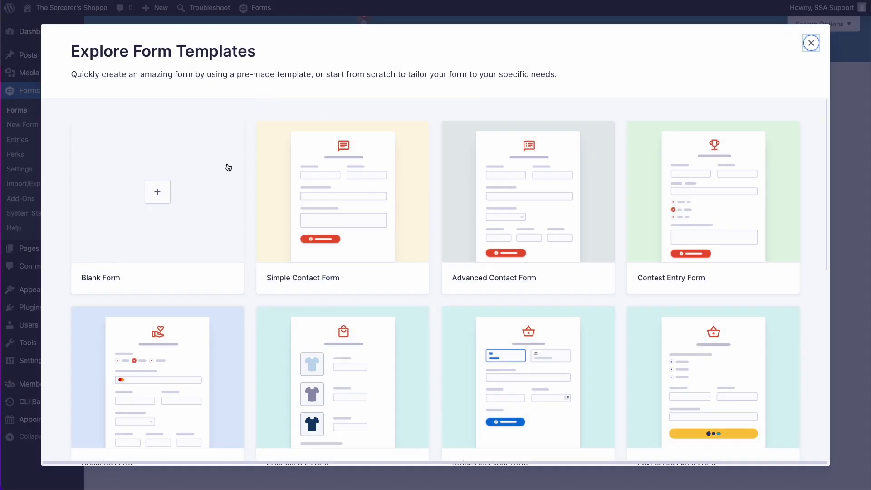
click(222, 175)
text(Sorcerer Booking Form Demo)
click(771, 443)
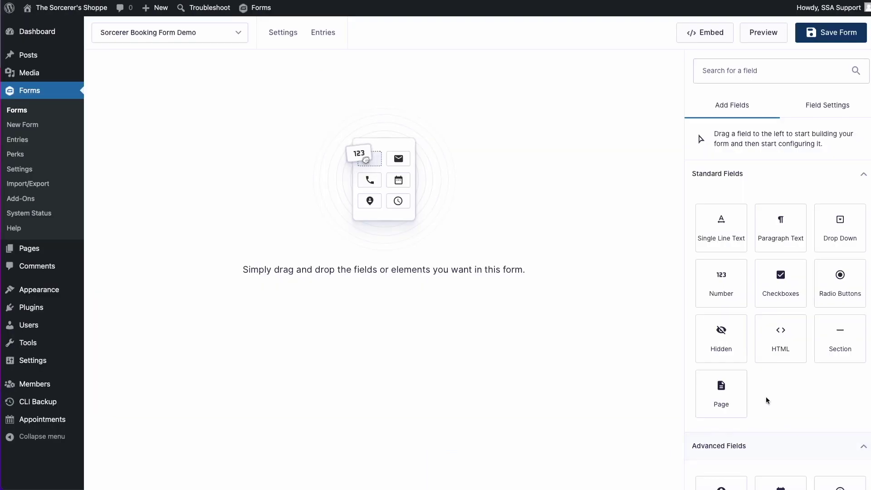
Add an Appointment booking field below the Email field
scroll(766, 396, down, 3)
drag(715, 359, 551, 314)
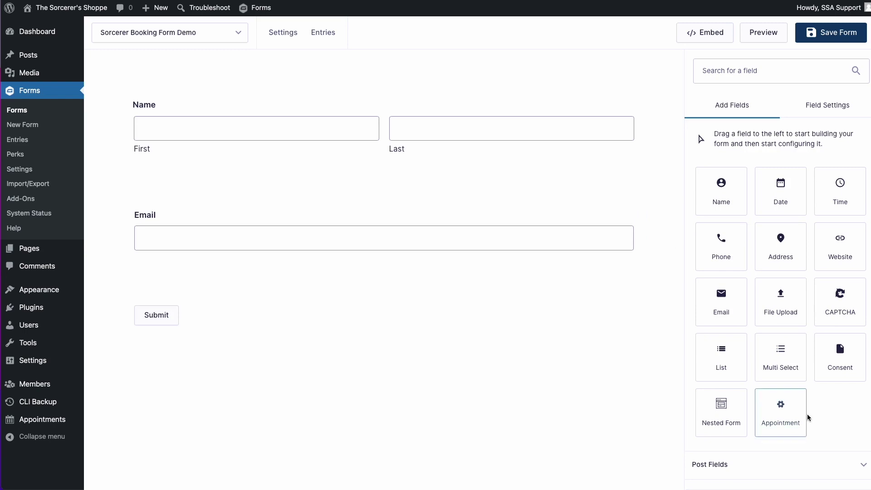
drag(808, 417, 517, 273)
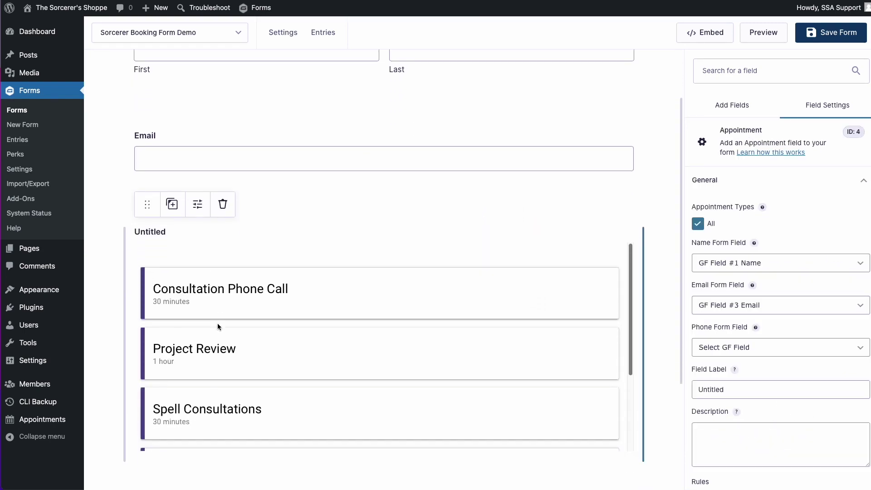
Label the booking field 'Book your magical service' and allow only Spell Consultations, Potion Audits and Wand Training
double_click(753, 385)
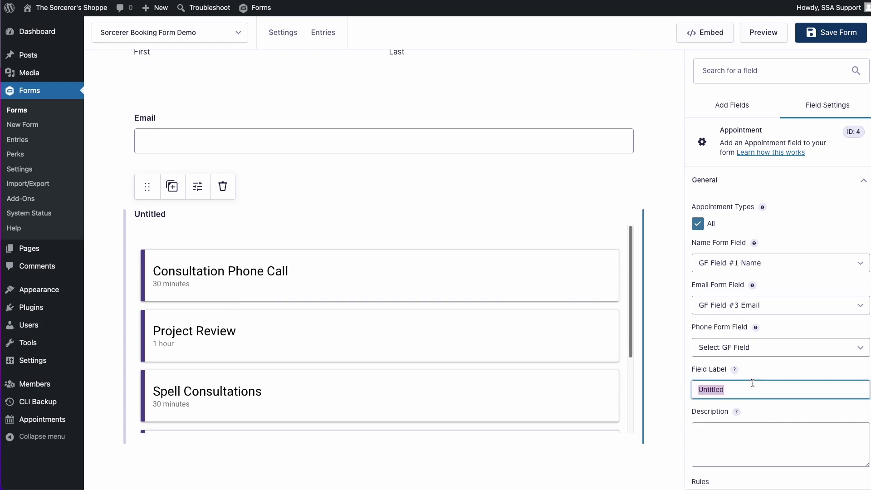
text(Book your magical service)
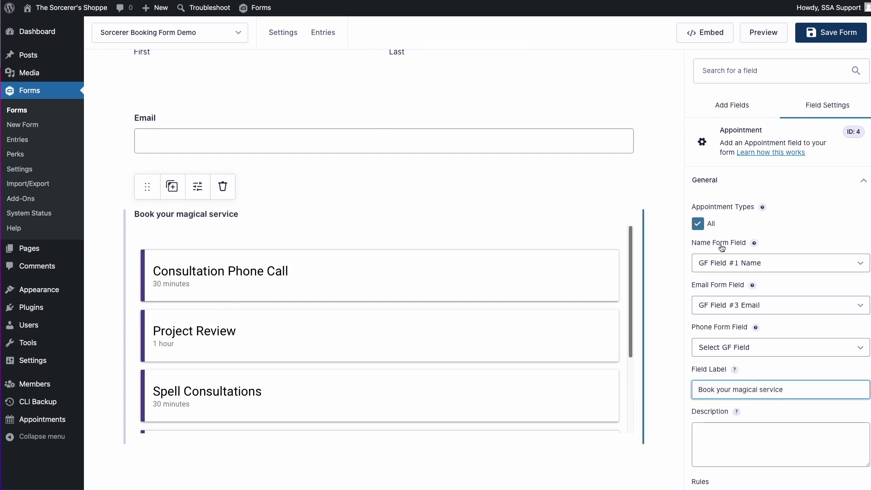
click(706, 225)
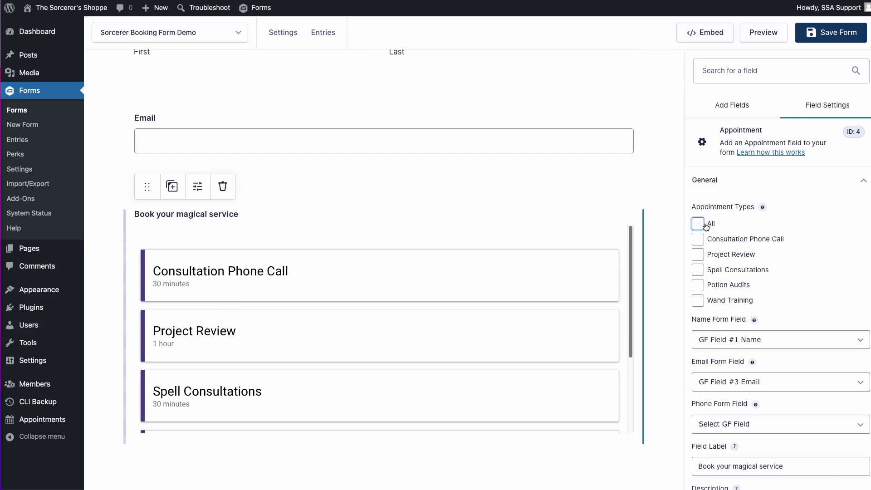
click(709, 271)
click(709, 284)
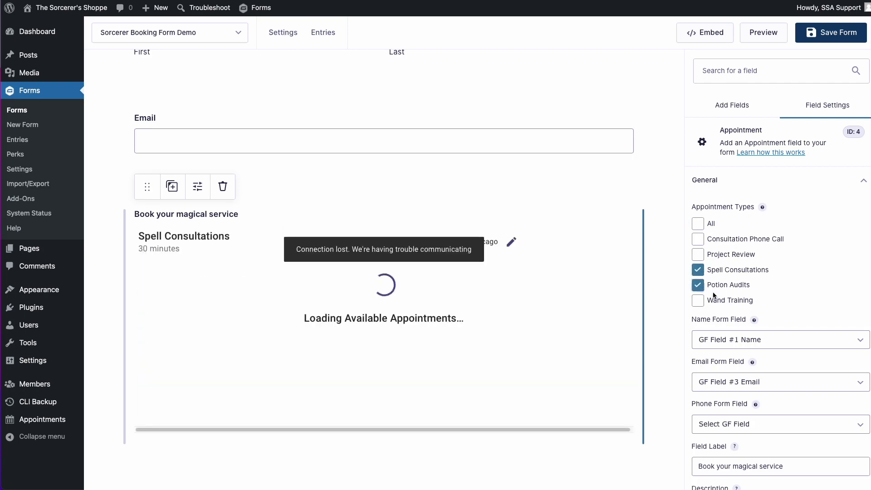
click(715, 302)
scroll(557, 334, down, 2)
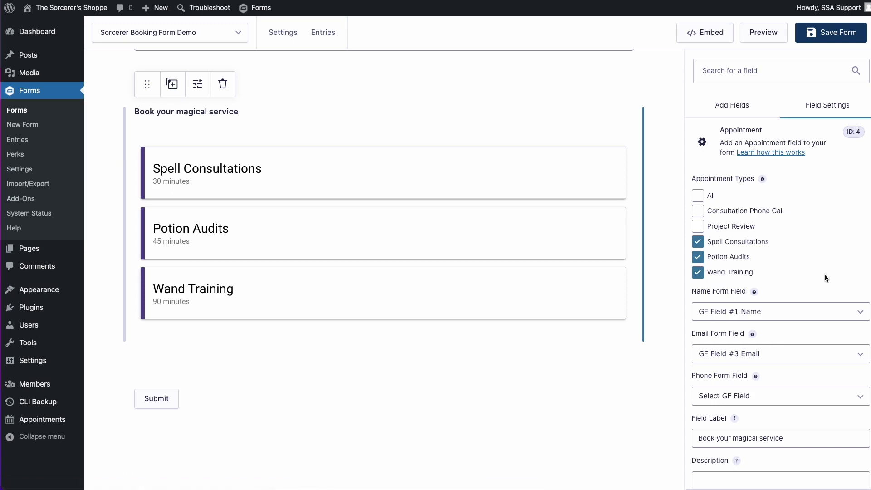
Add a Radio Buttons field below the booking field
click(729, 111)
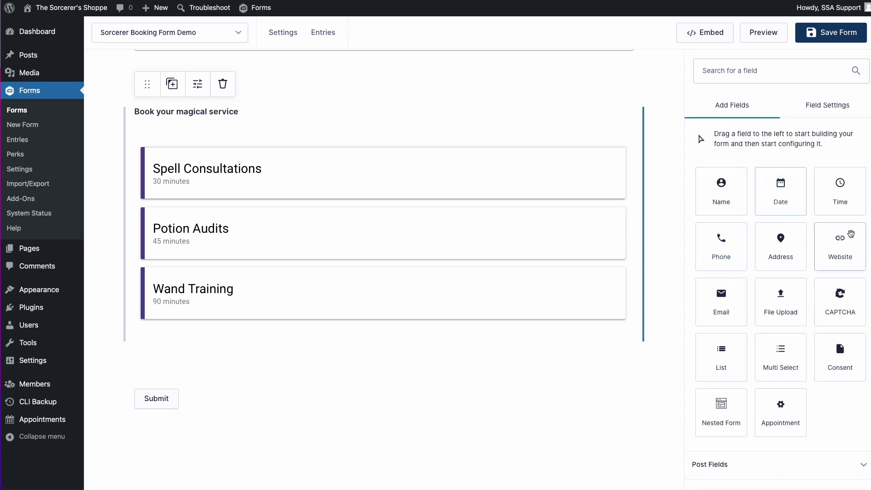
scroll(851, 238, up, 5)
drag(840, 196, 454, 358)
scroll(640, 270, up, 3)
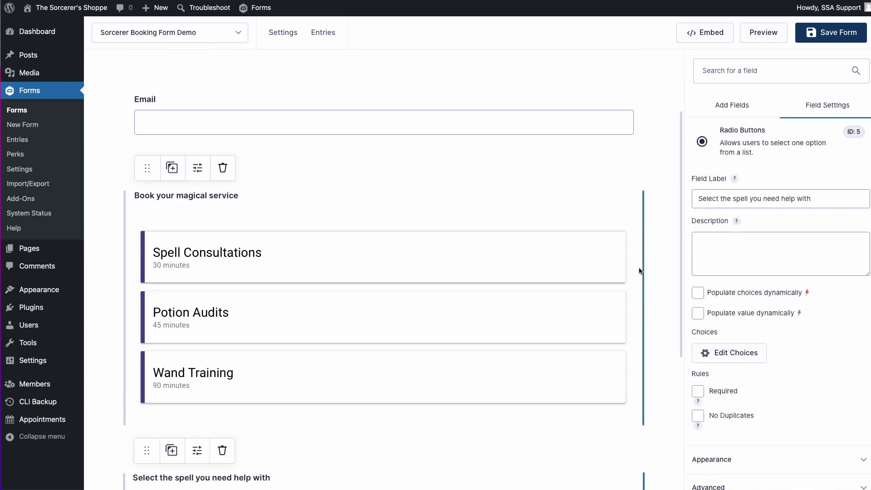
Save the form and check the Leviosa, Alohomora, Lumos spell radio question
click(808, 43)
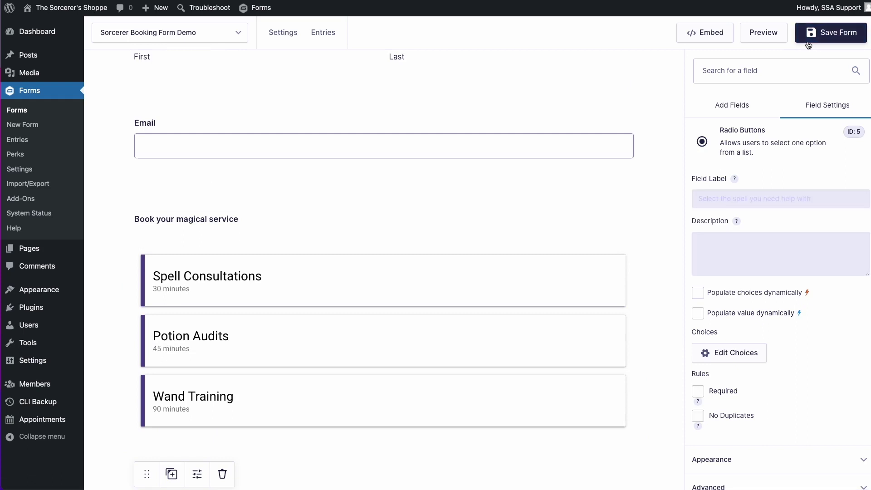
scroll(610, 267, down, 4)
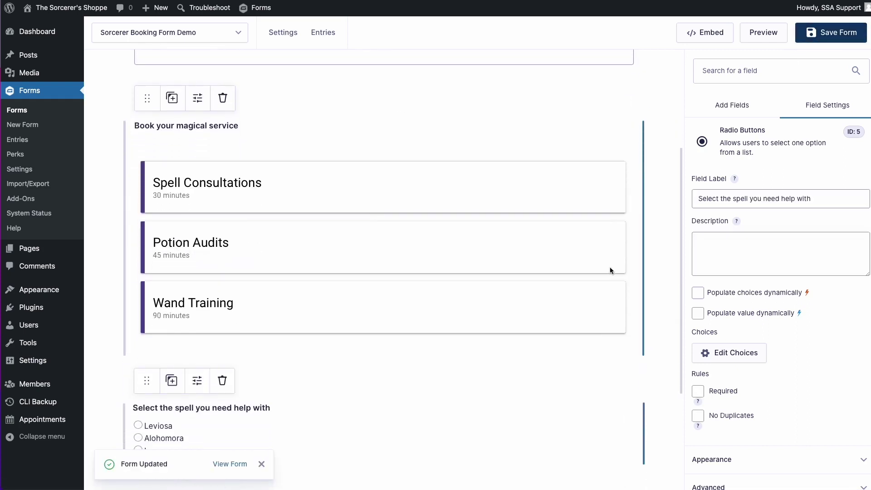
scroll(610, 271, down, 1)
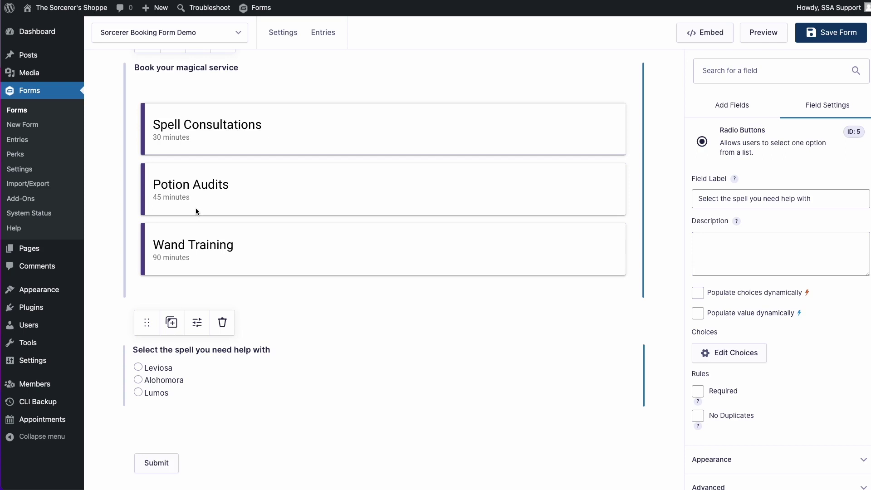
Add a Hidden field above the spell radio question
click(341, 318)
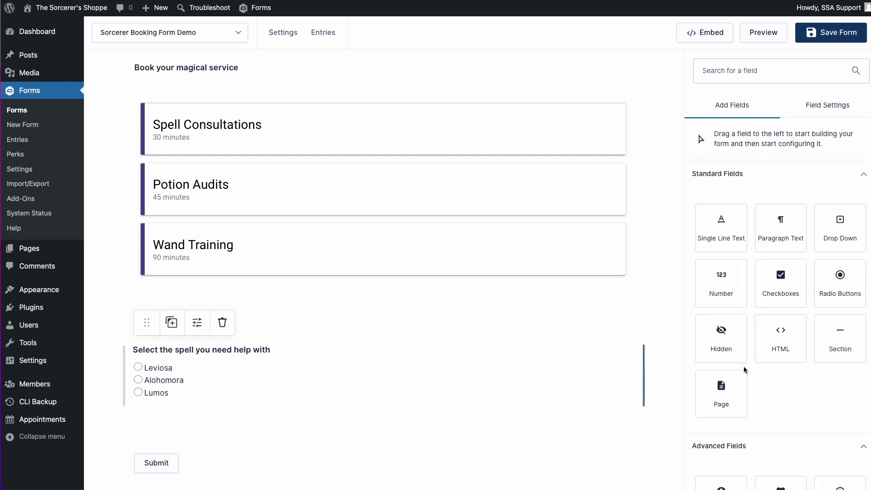
scroll(751, 374, down, 1)
scroll(750, 368, down, 2)
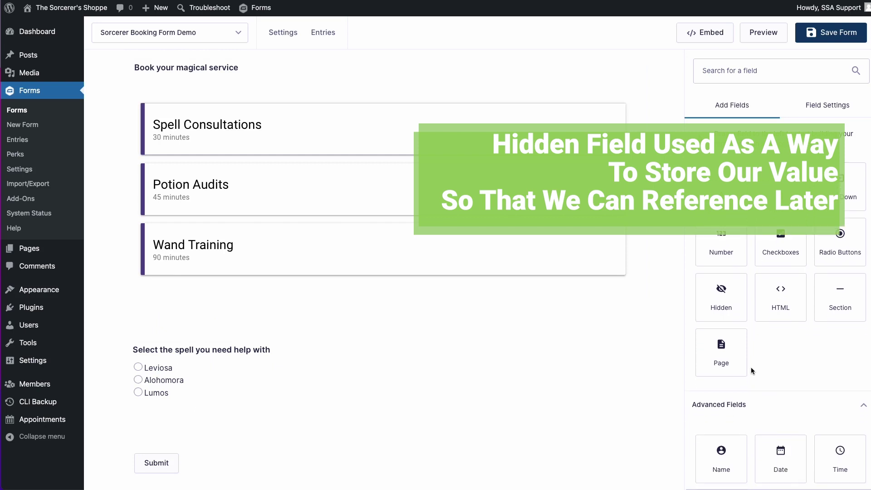
scroll(750, 367, down, 1)
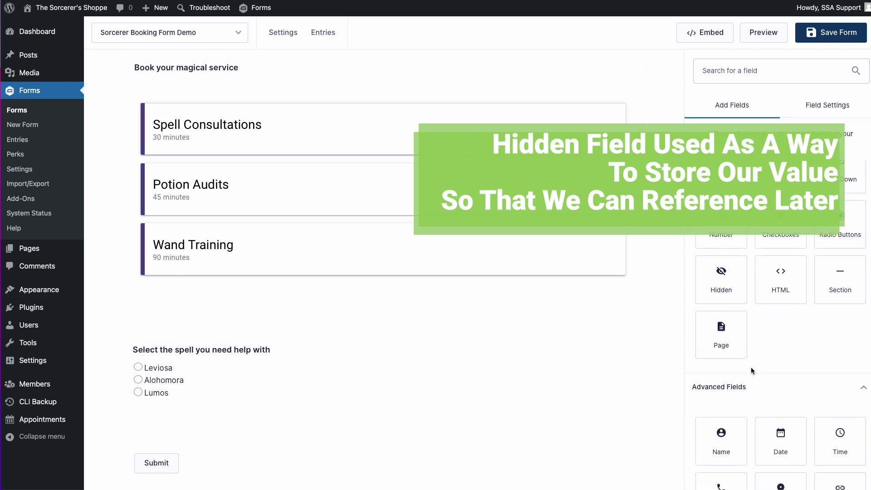
scroll(752, 367, down, 4)
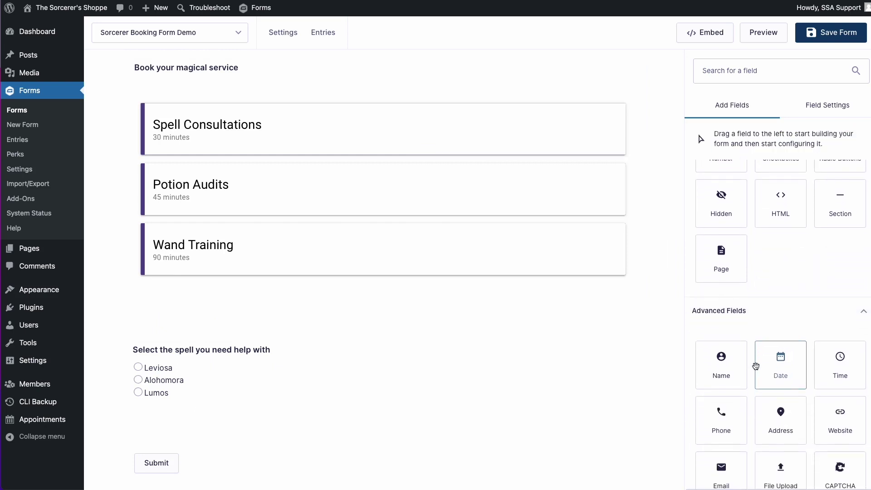
scroll(758, 369, up, 1)
drag(723, 214, 393, 346)
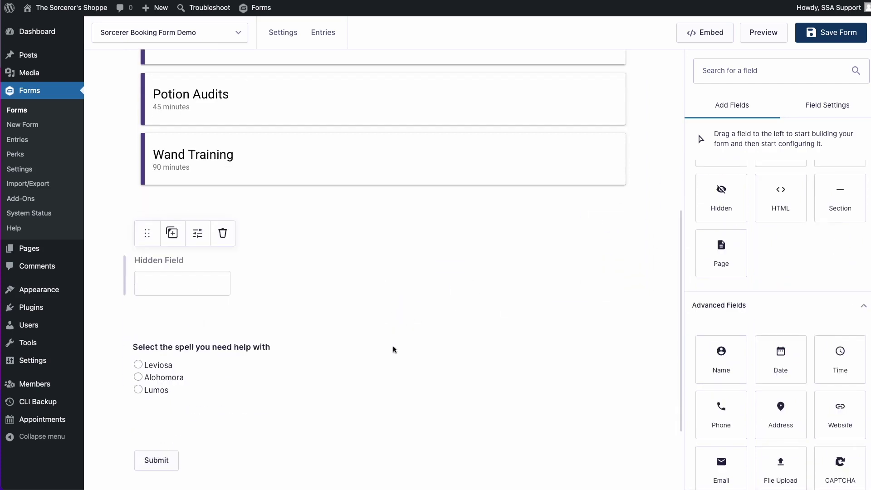
Select the hidden field and go to its Advanced Default Value setting
click(195, 289)
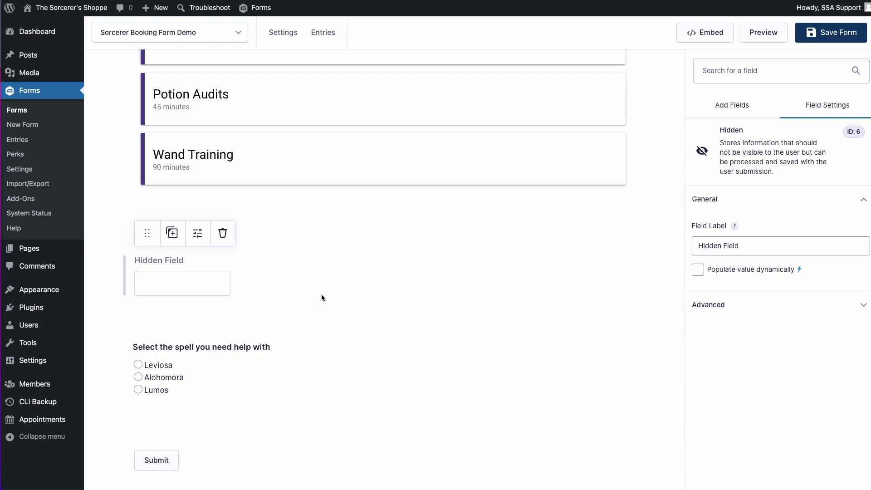
mouse_move(266, 381)
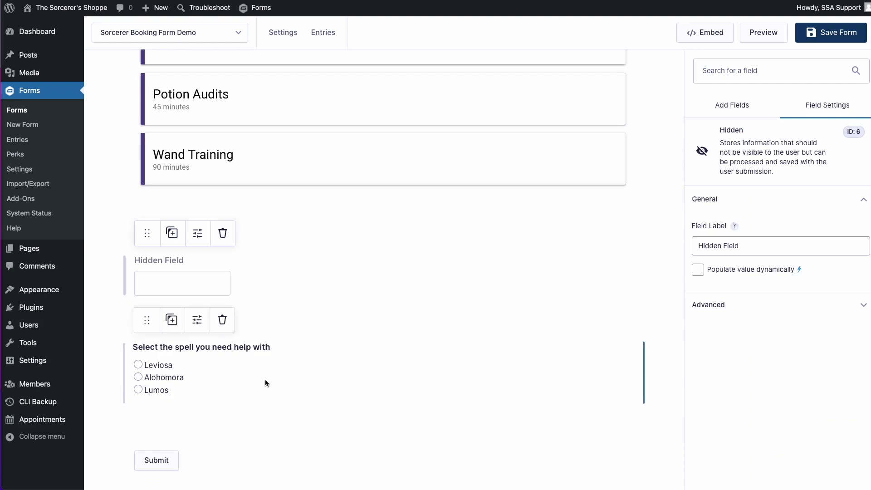
click(722, 304)
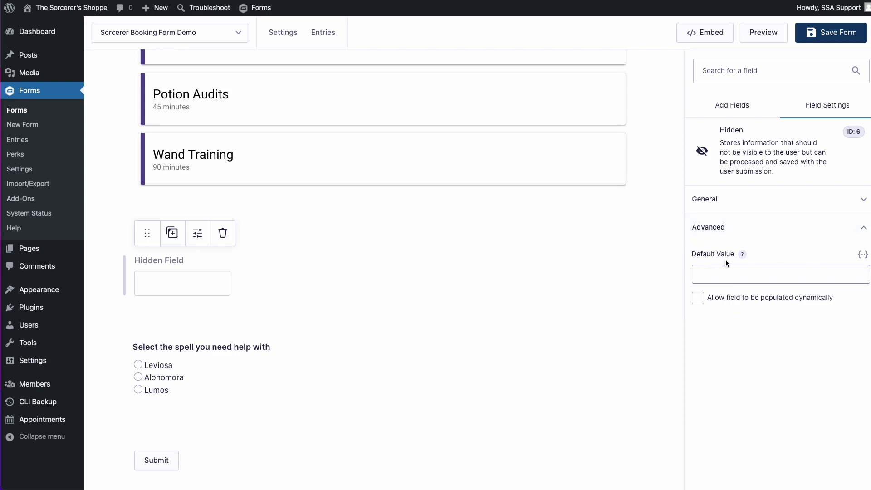
click(732, 269)
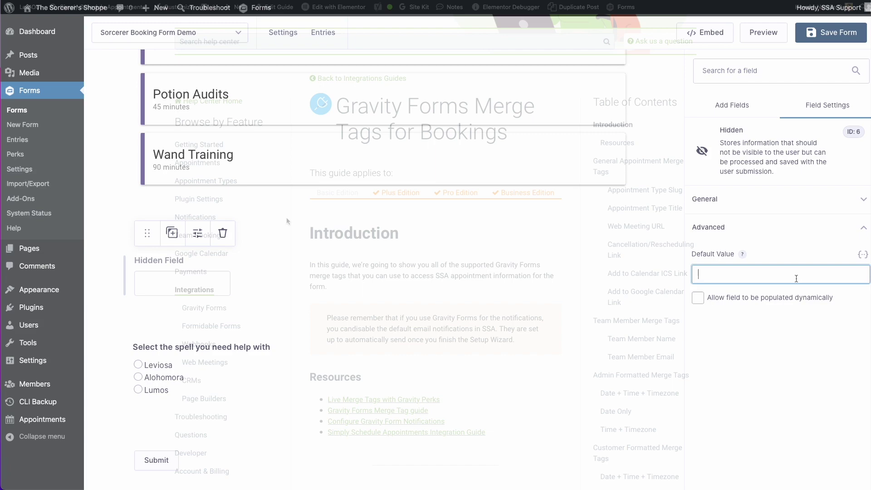
Find General Appointment Merge Tags in the help center and copy the appointment_type_title tag
scroll(286, 222, down, 3)
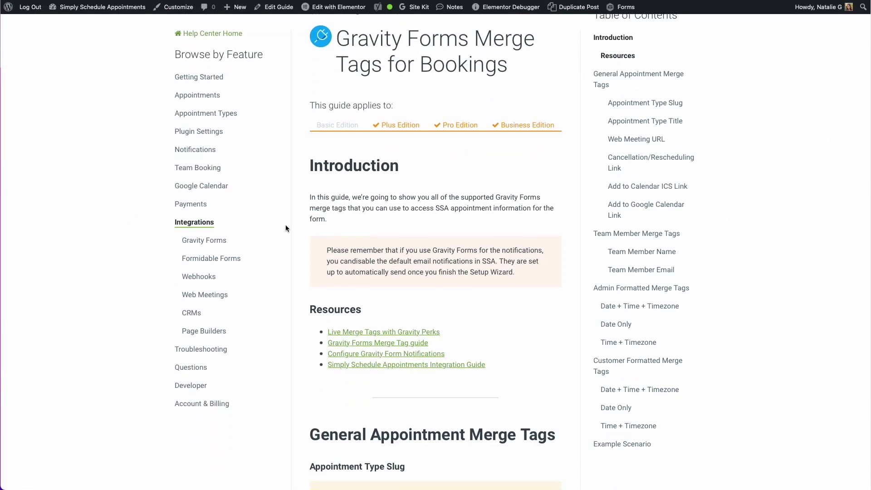
scroll(285, 225, down, 6)
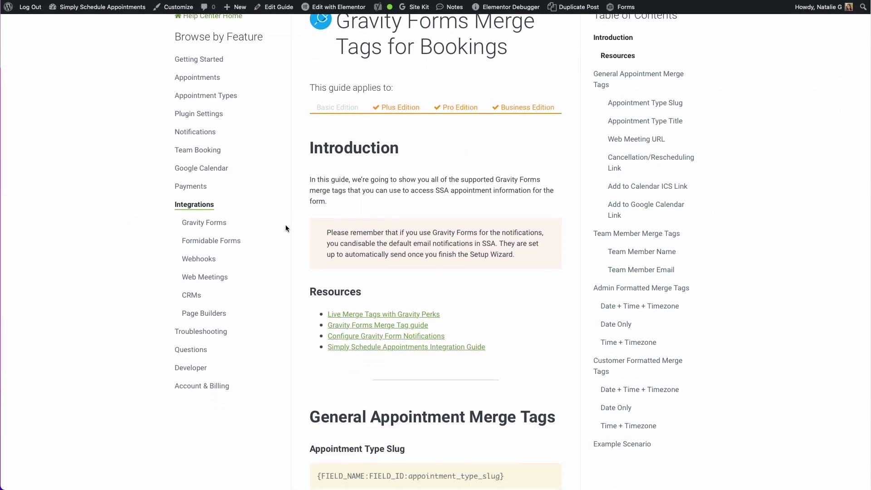
scroll(309, 246, down, 1)
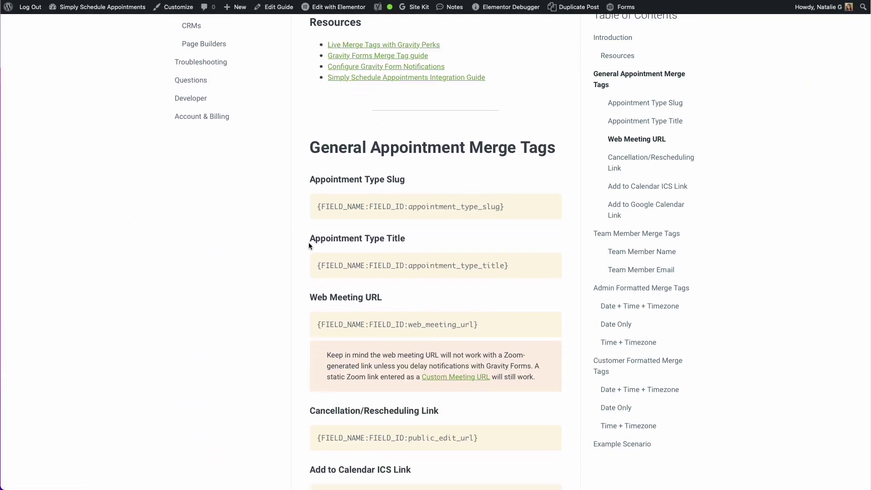
scroll(308, 245, down, 2)
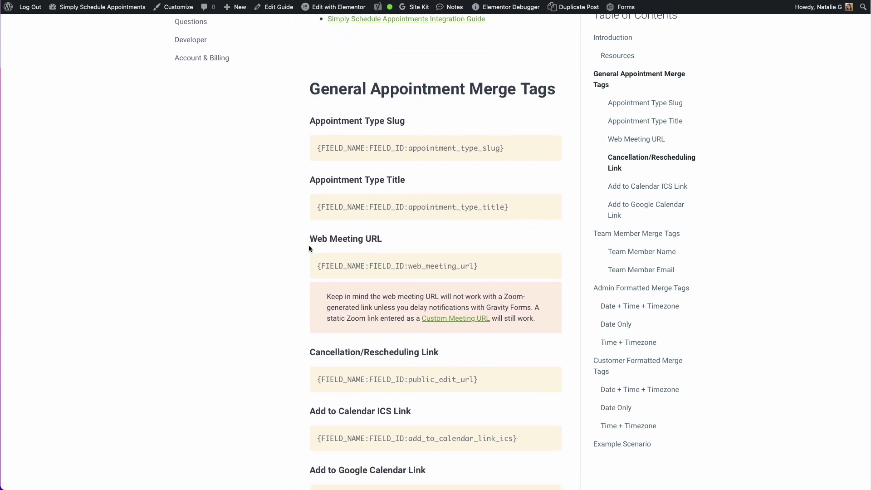
scroll(268, 297, down, 2)
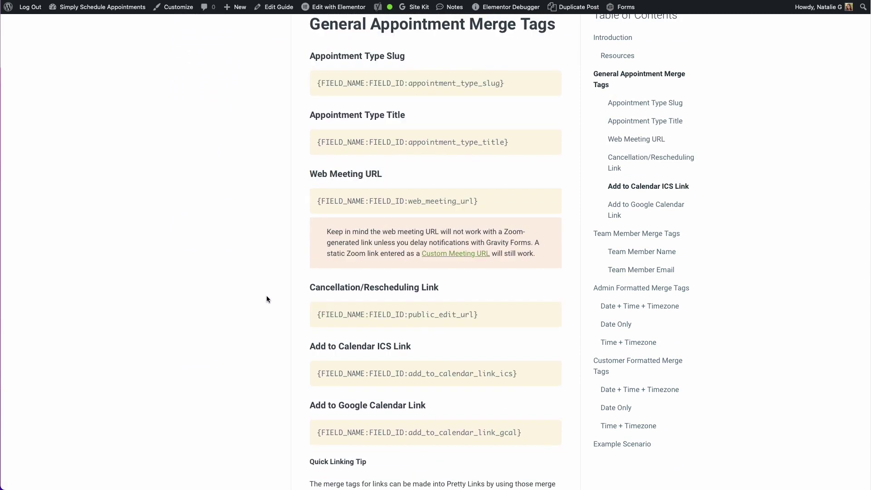
scroll(267, 299, down, 1)
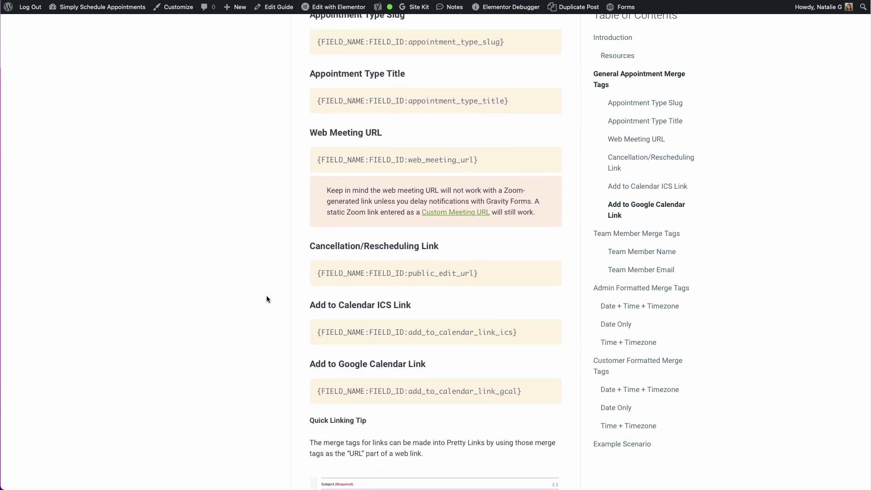
scroll(266, 299, down, 1)
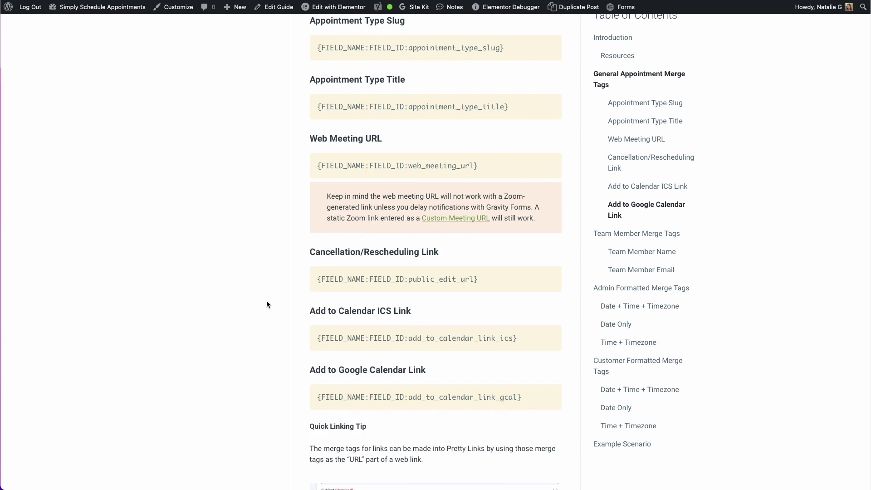
scroll(273, 299, up, 2)
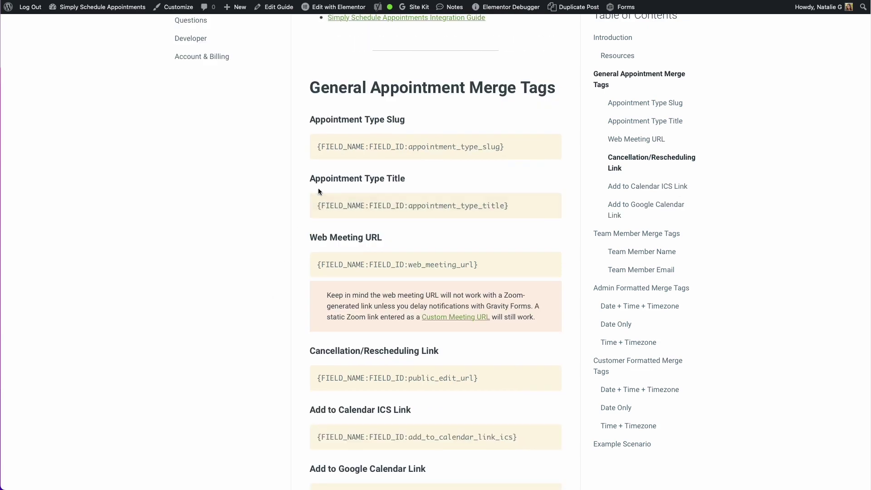
click(424, 203)
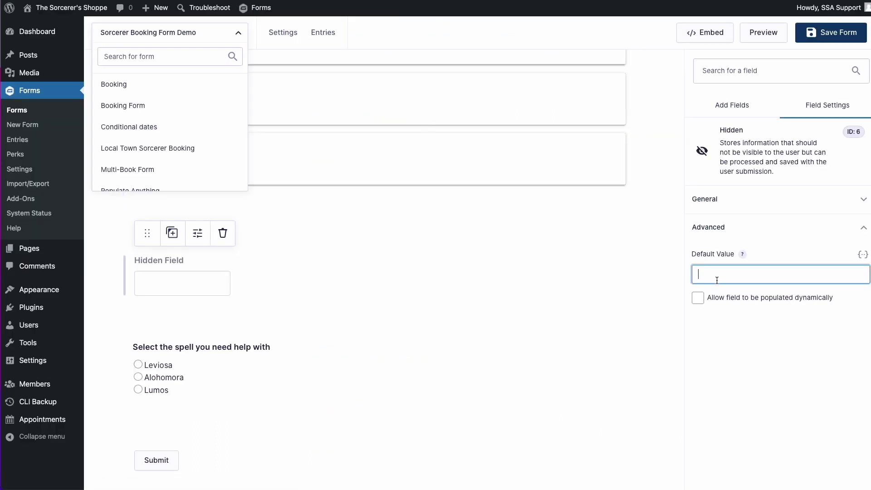
Paste {FIELD_NAME:FIELD_ID:appointment_type_title} as the hidden field's default value, selecting its FIELD_NAME and FIELD_ID placeholders
click(717, 280)
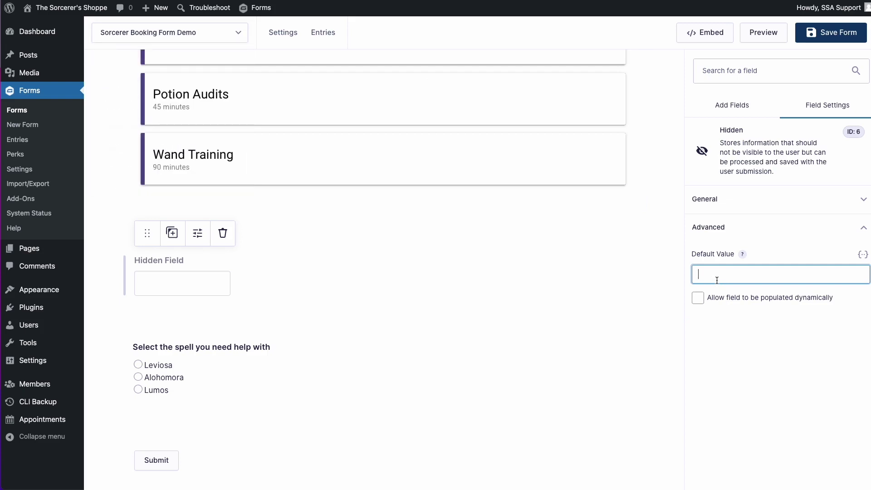
text({FIELD_NAME:FIELD_ID:appointment_type_title})
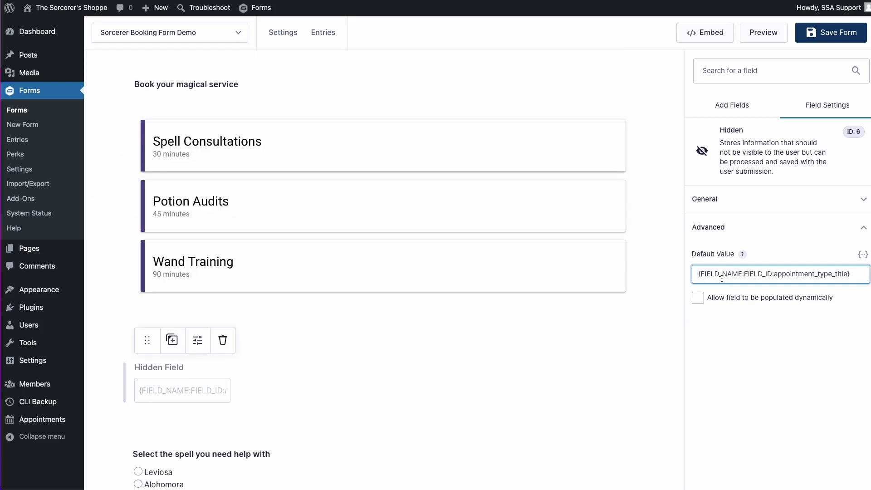
triple_click(728, 273)
click(728, 273)
double_click(734, 273)
double_click(762, 273)
Copy the appointment field's label 'Book your magical service', noting its field ID 4
click(217, 89)
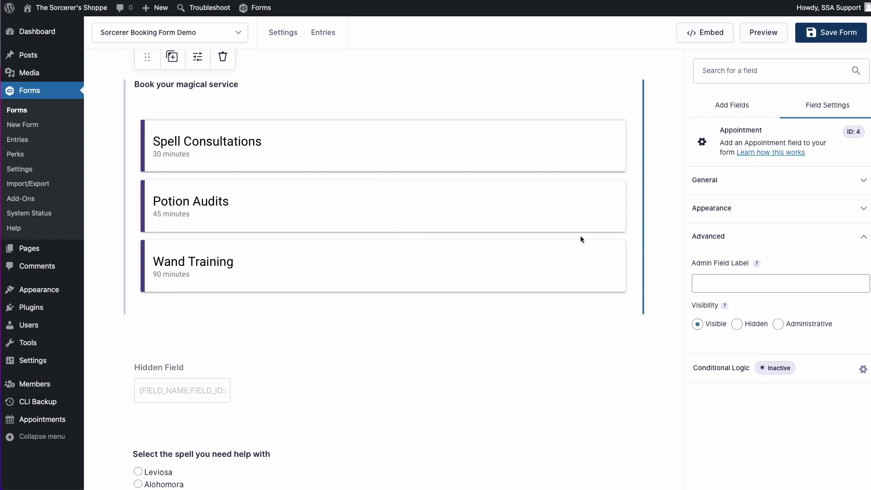
click(706, 180)
scroll(725, 304, down, 2)
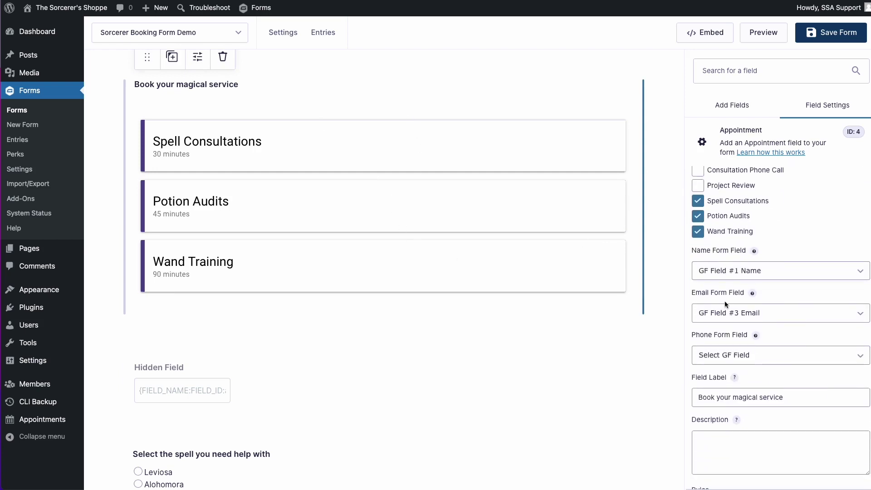
triple_click(756, 396)
key(ctrl+c)
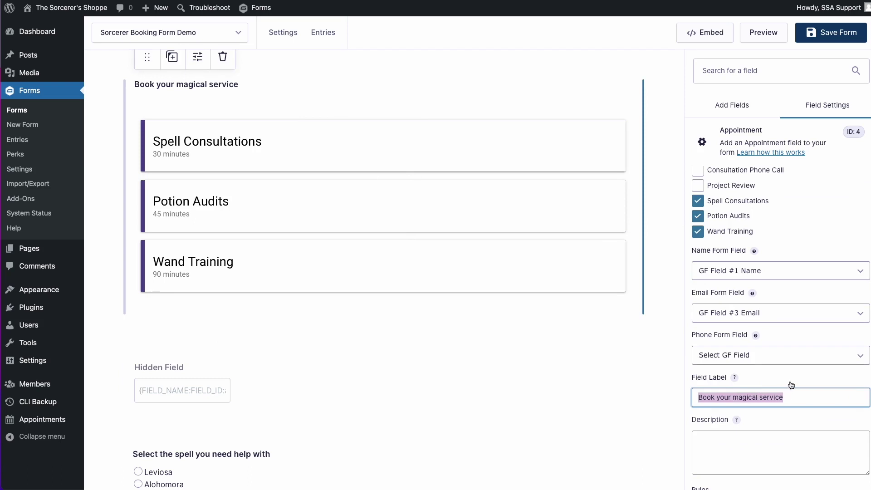
scroll(803, 390, up, 1)
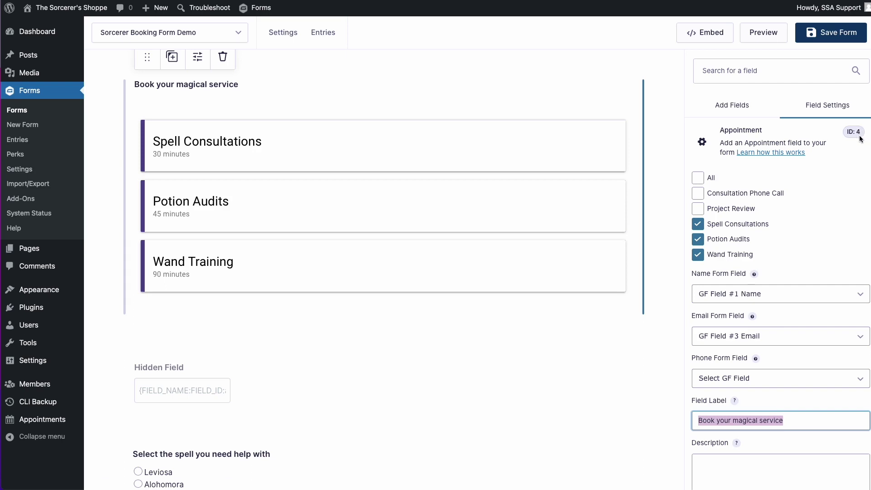
In the Hidden Field's default value, replace FIELD_NAME with 'Book your magical service' and FIELD_ID with 4
click(297, 407)
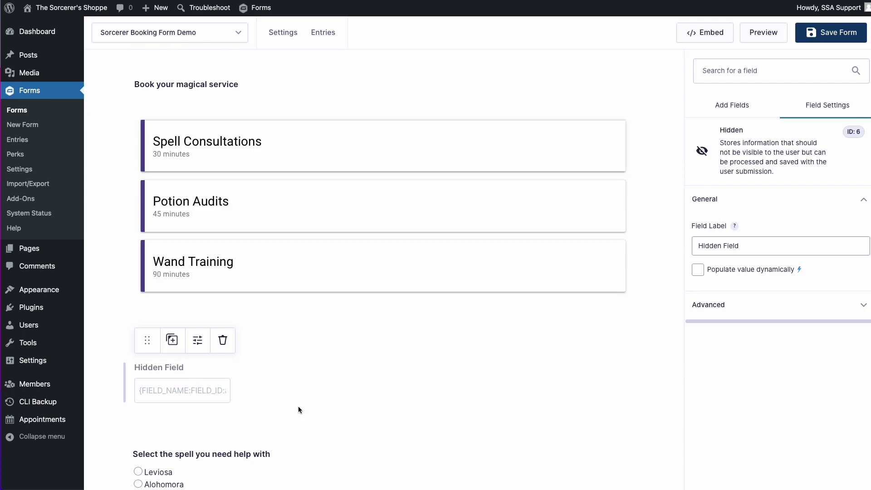
click(723, 306)
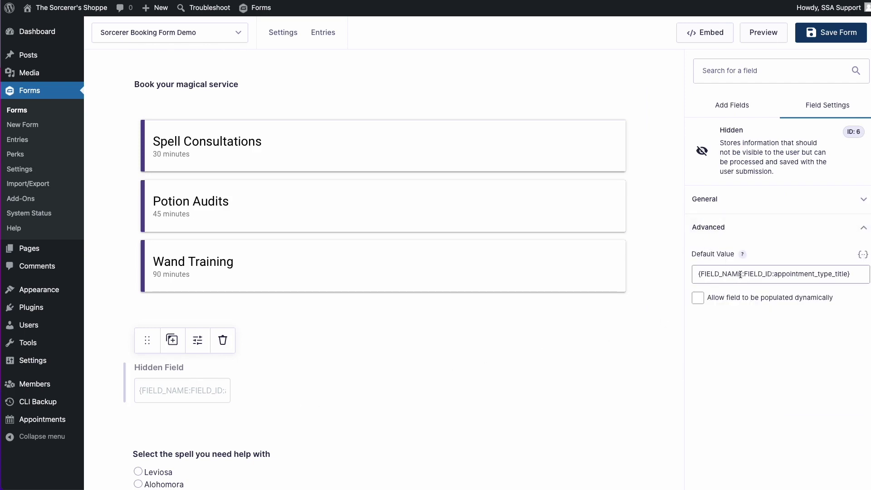
drag(742, 274, 702, 275)
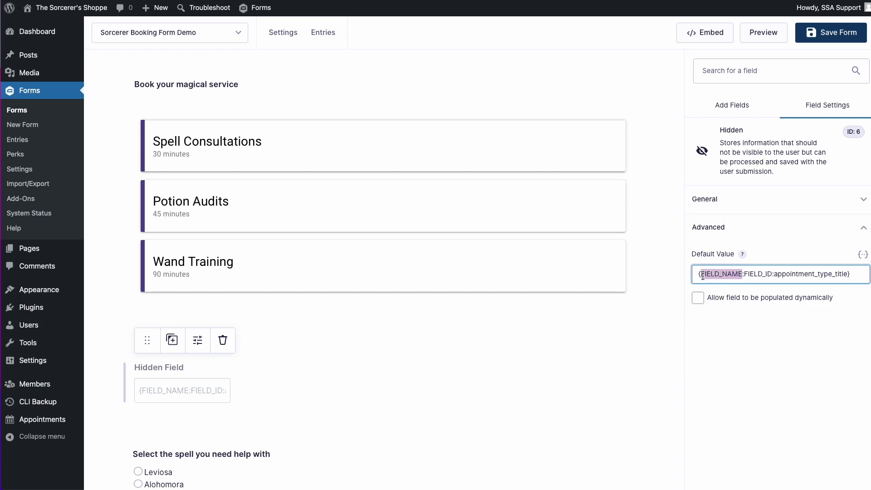
key(ctrl+v)
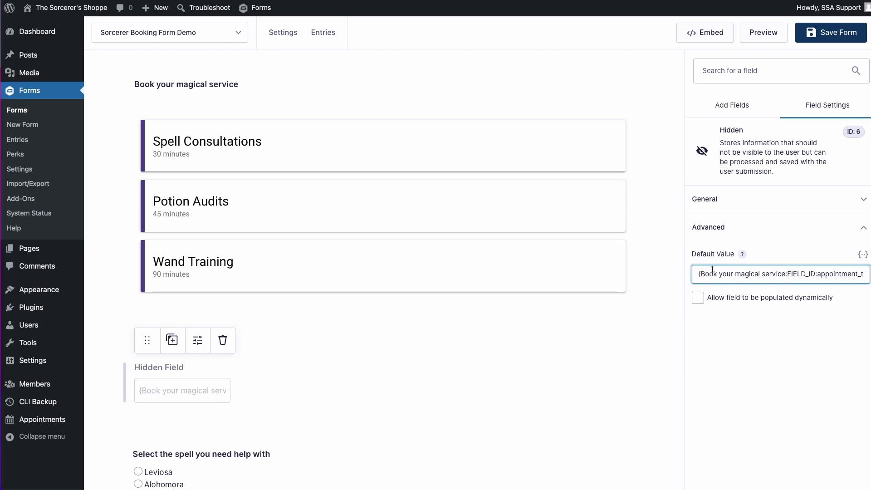
double_click(799, 273)
text(4)
Prefix the default value with @ and check the full merge tag
click(700, 273)
text(@)
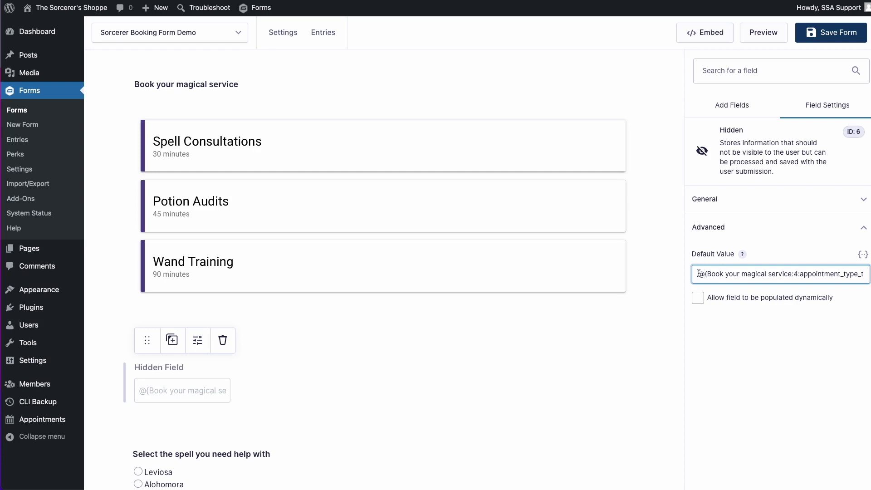
triple_click(829, 275)
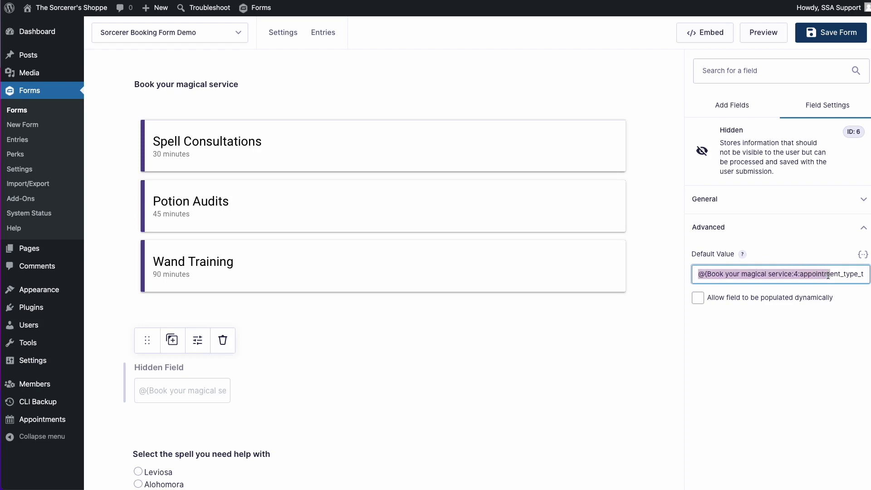
click(829, 275)
scroll(356, 353, down, 3)
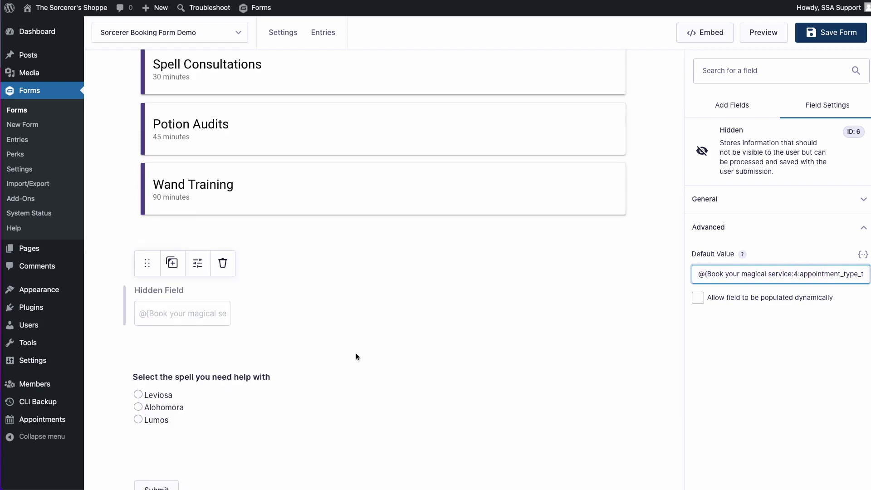
scroll(334, 371, down, 1)
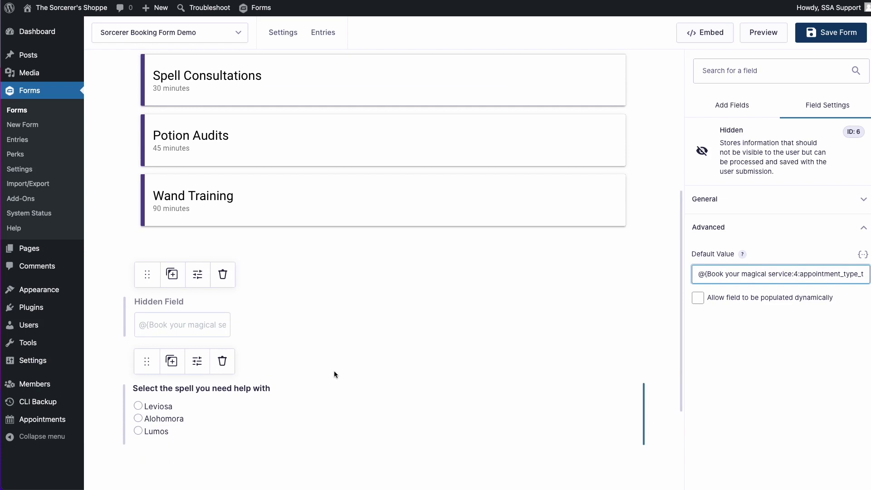
Enable conditional logic on the spell radio field: show if Hidden Field is 'Spell Consultations'
click(226, 387)
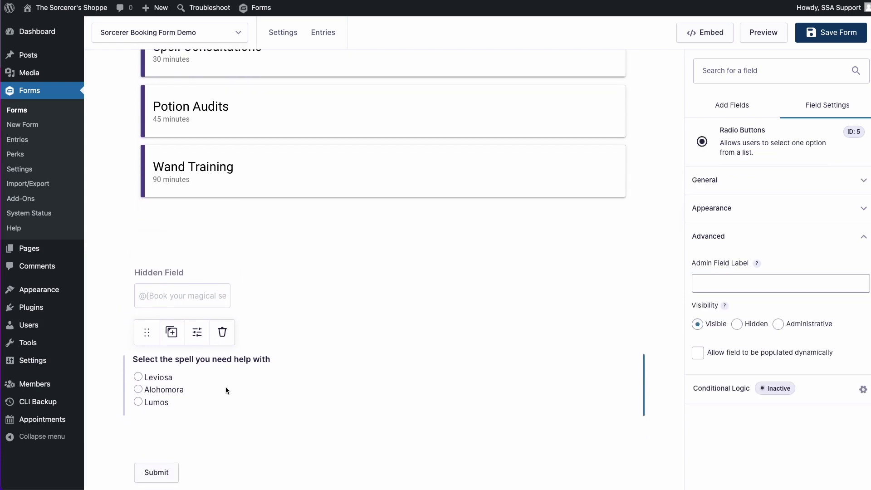
click(700, 391)
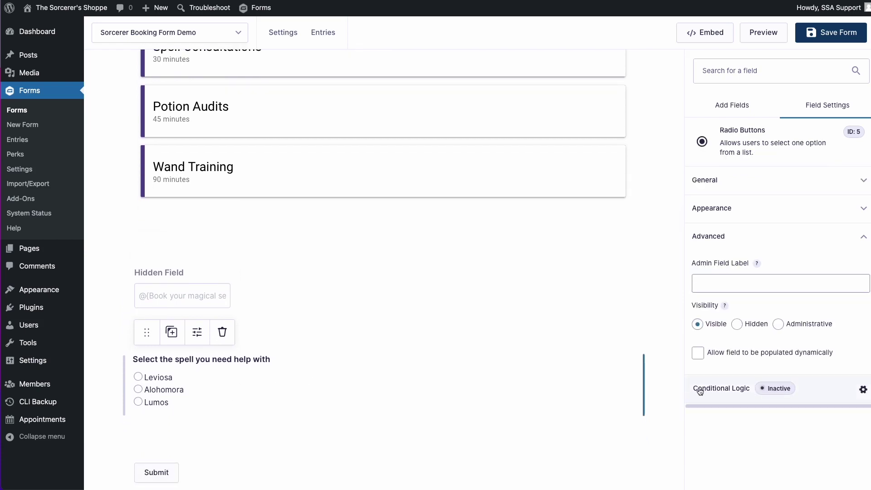
click(756, 403)
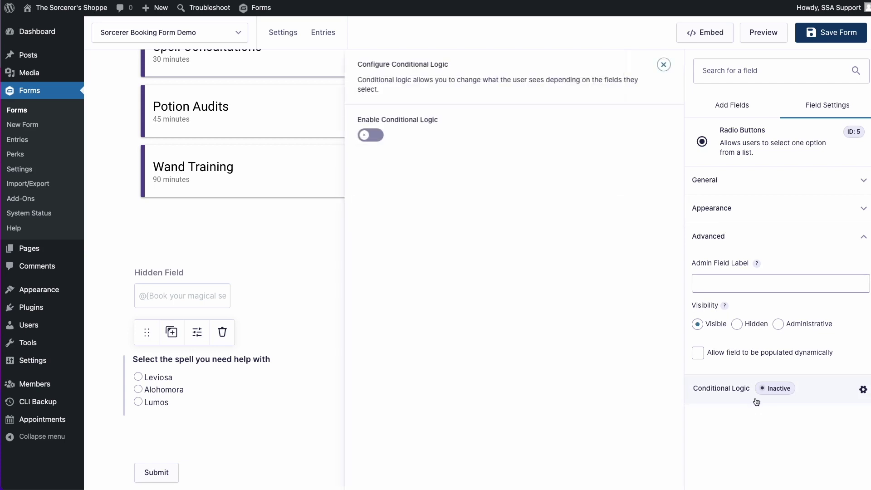
click(380, 135)
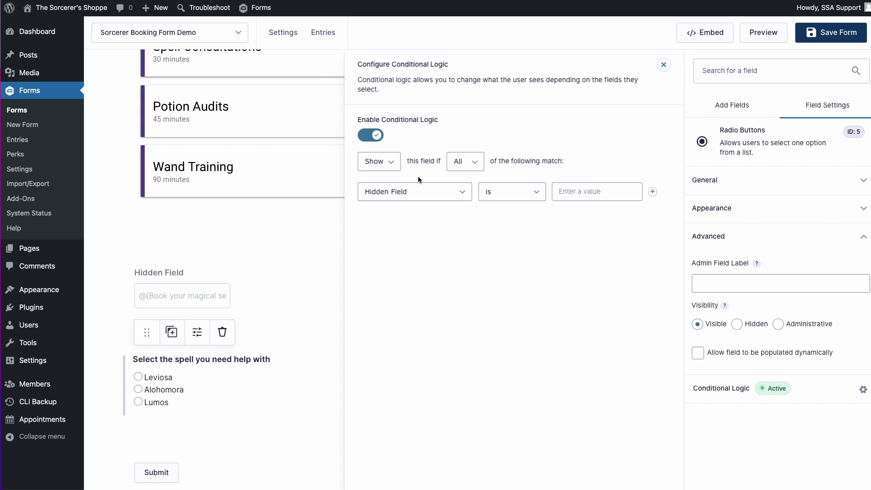
click(419, 190)
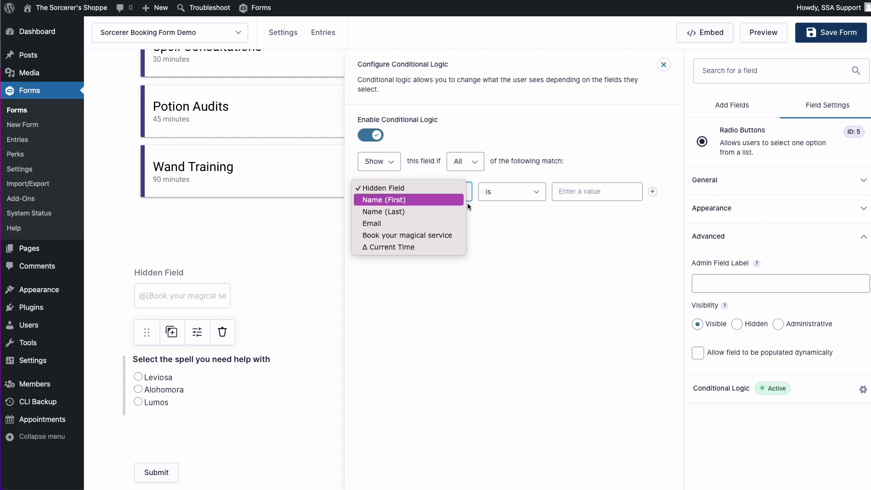
click(399, 187)
click(490, 191)
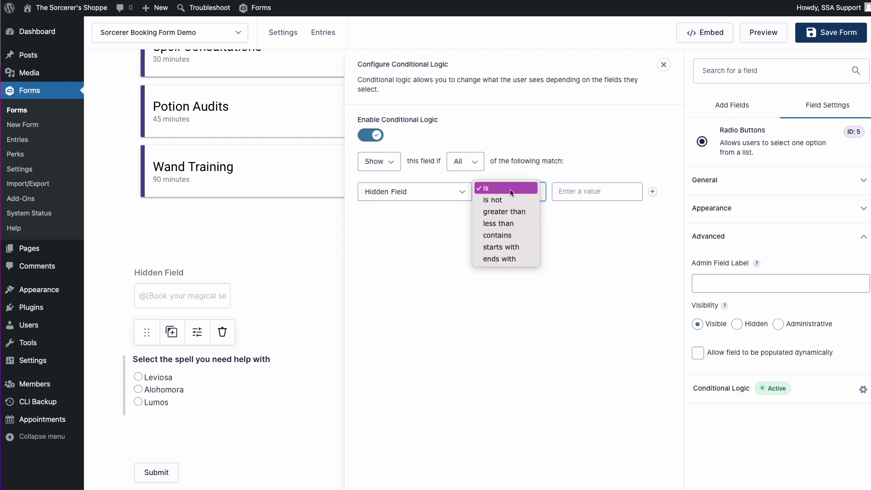
click(510, 188)
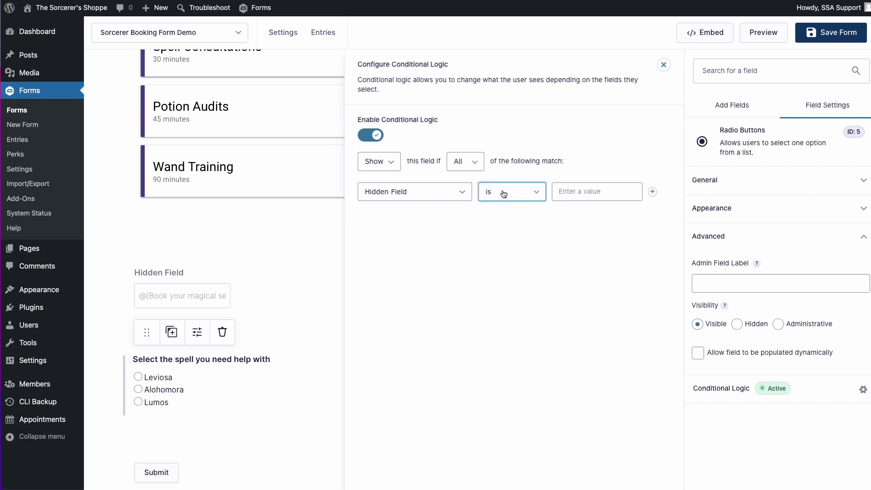
click(573, 194)
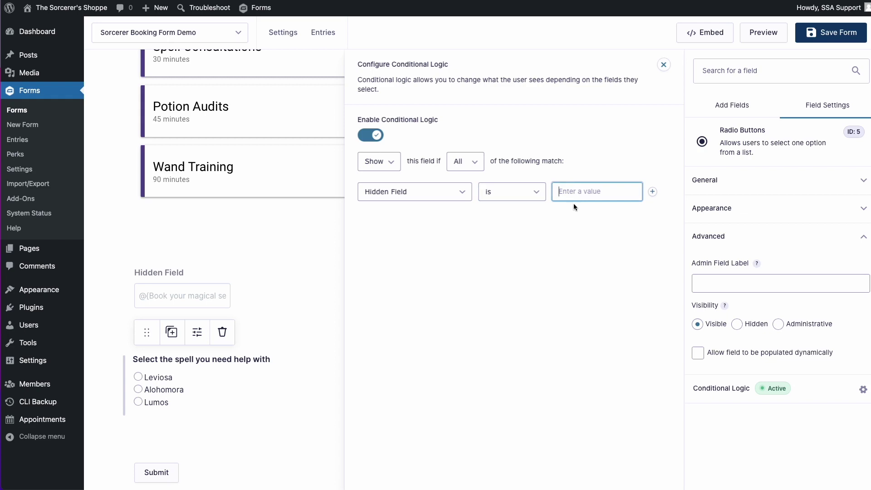
scroll(457, 216, up, 2)
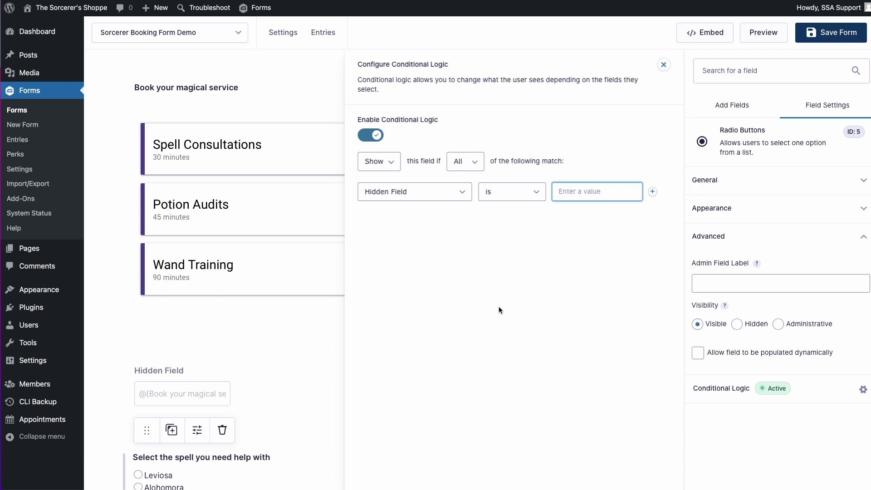
text(Spell Consultations)
Save the sorcerer booking form
click(831, 32)
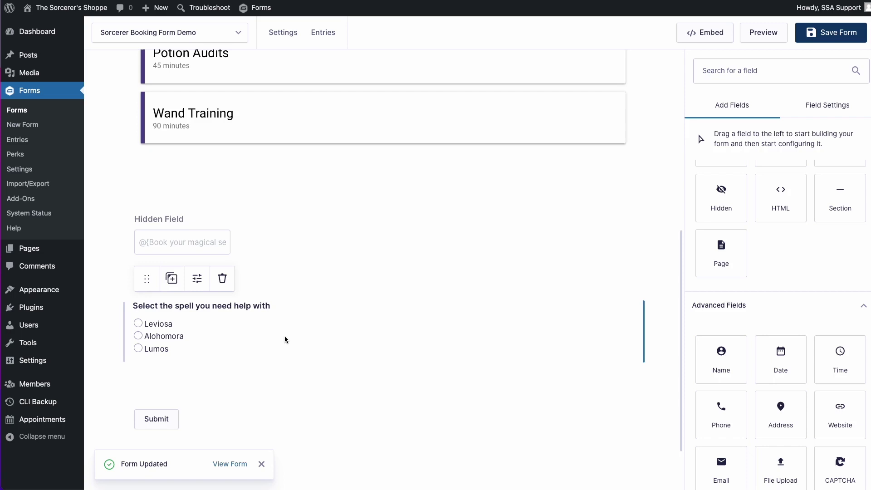
scroll(284, 340, up, 8)
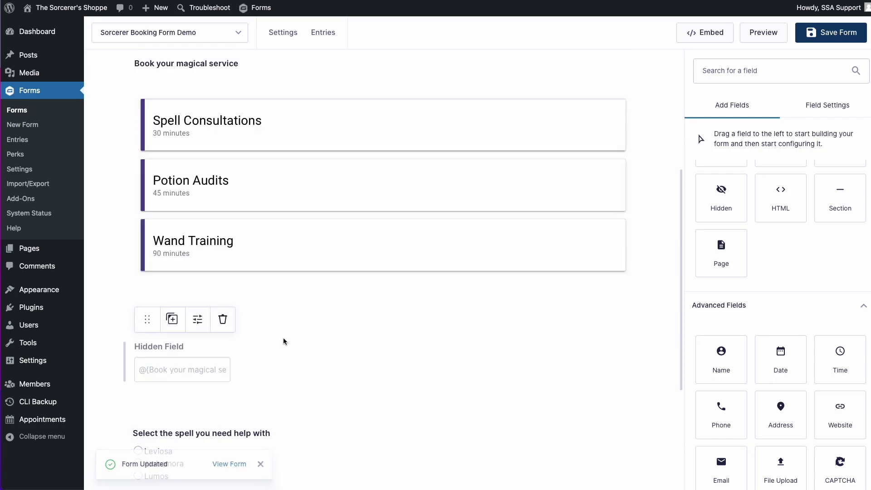
scroll(284, 352, down, 2)
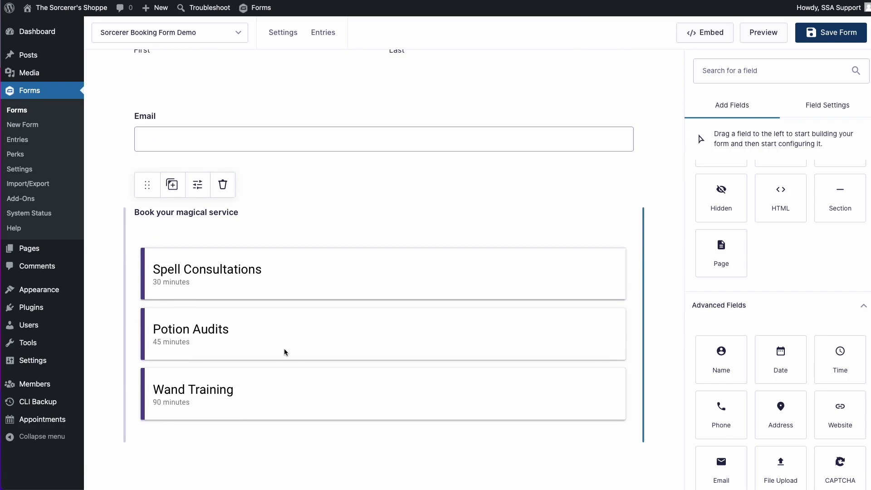
scroll(284, 351, down, 1)
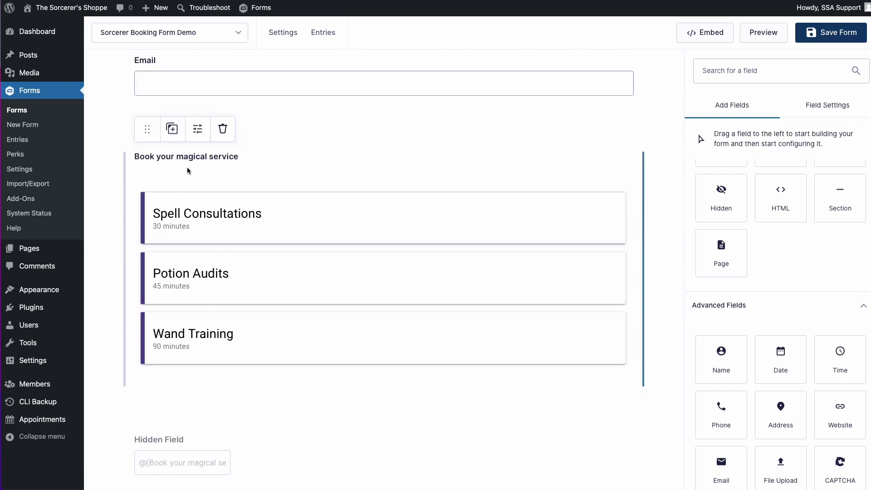
scroll(245, 284, down, 1)
scroll(244, 281, down, 4)
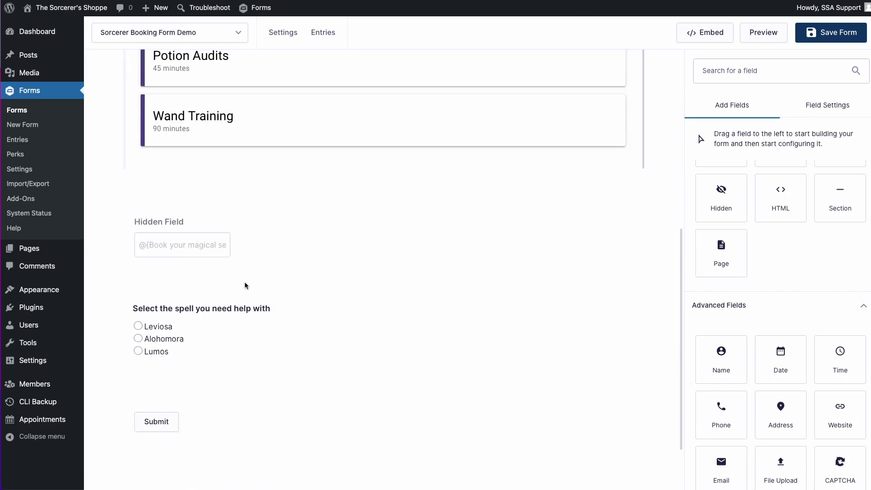
Review the Hidden Field and spell radio field settings
click(180, 263)
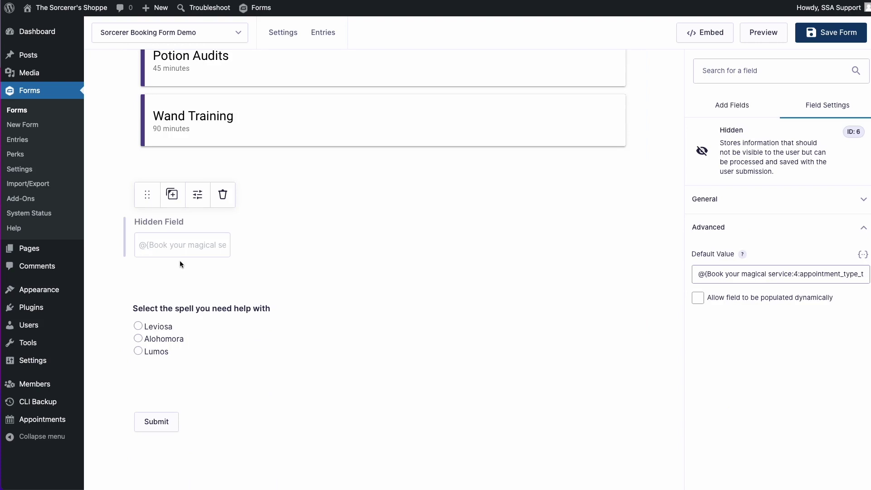
scroll(180, 260, down, 1)
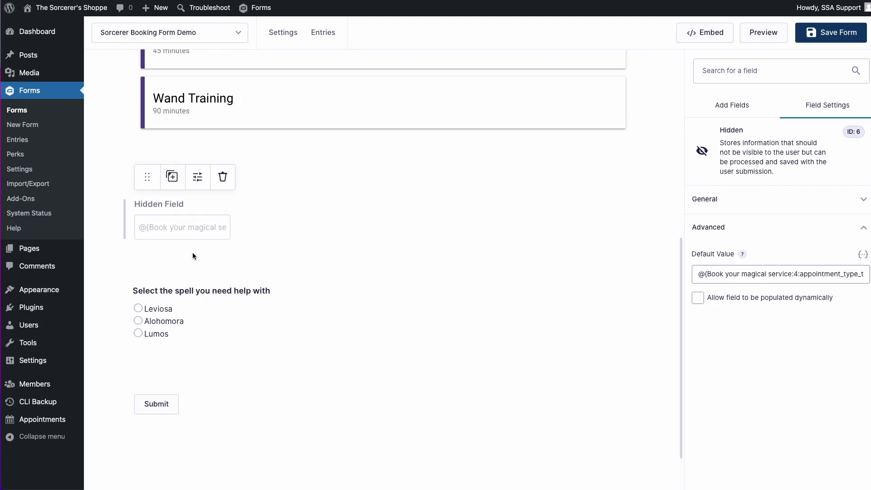
click(194, 314)
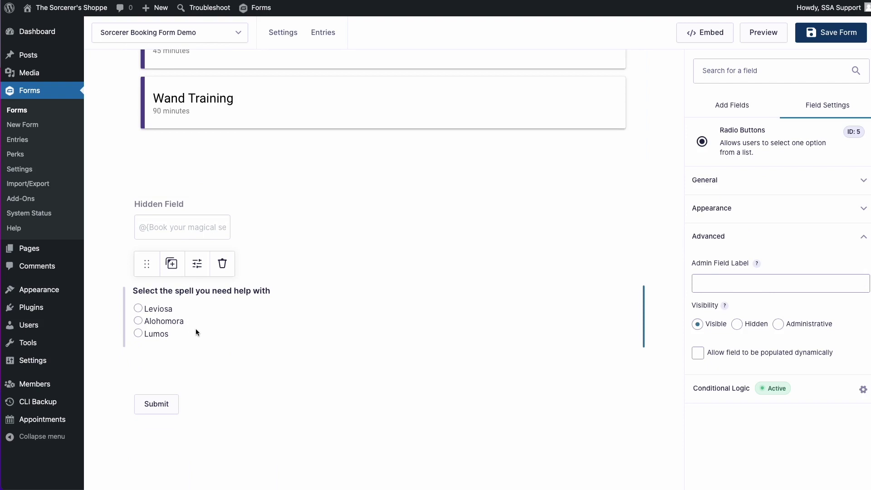
scroll(196, 334, up, 3)
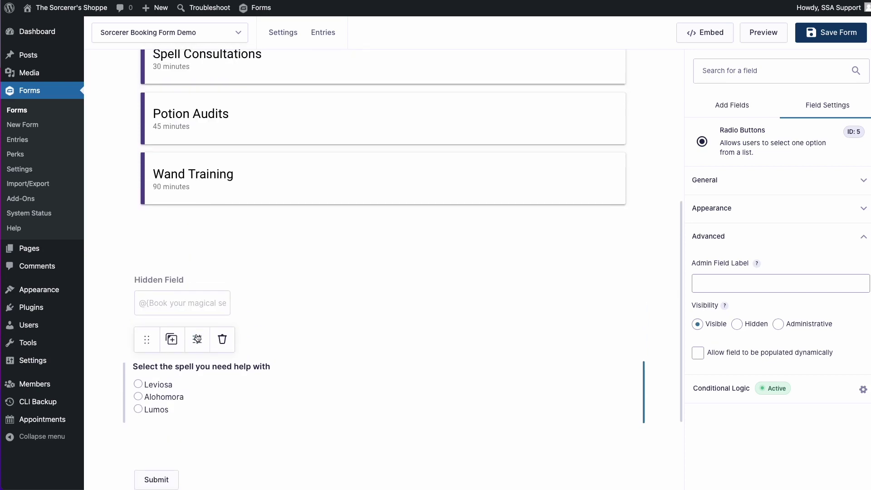
scroll(197, 336, up, 1)
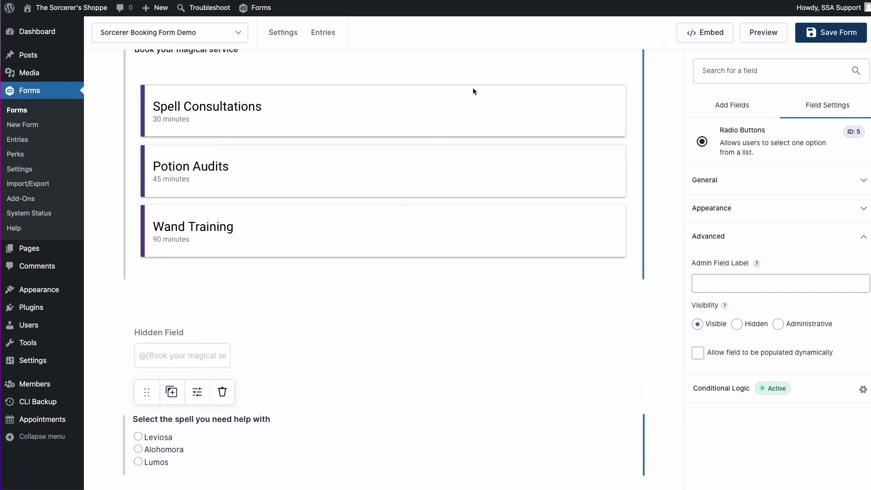
Preview the form and enter the tester's first name, last name and email address
click(776, 33)
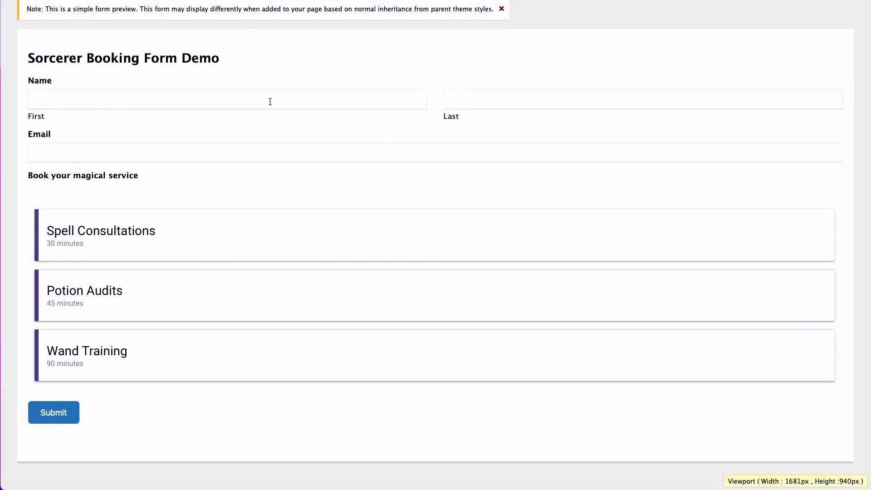
text(Natalie)
key(Tab)
text(G)
key(Tab)
text(natalie@example.com)
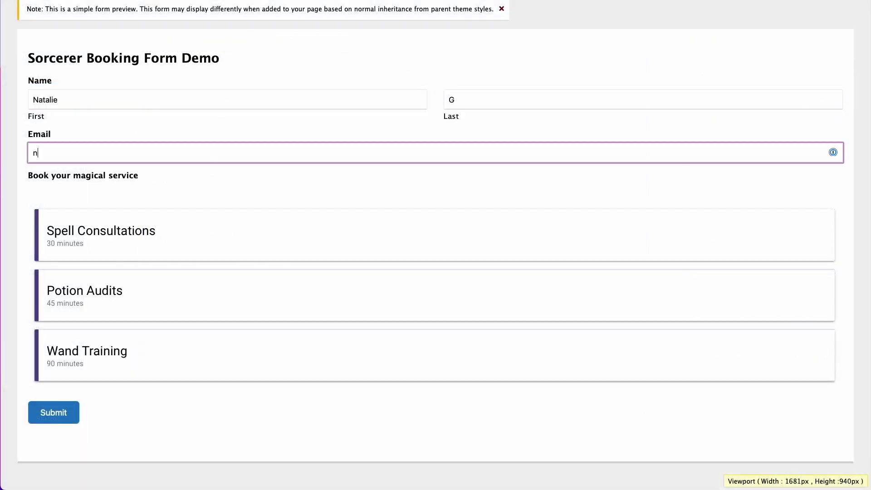
Book Spell Consultations on March 3 at 3:30 PM, choose Alohomora, and submit
click(161, 237)
click(354, 330)
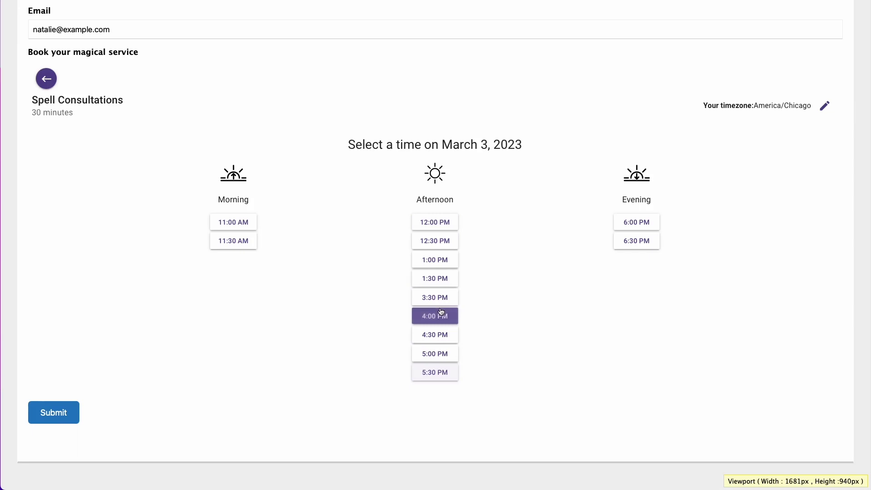
click(445, 313)
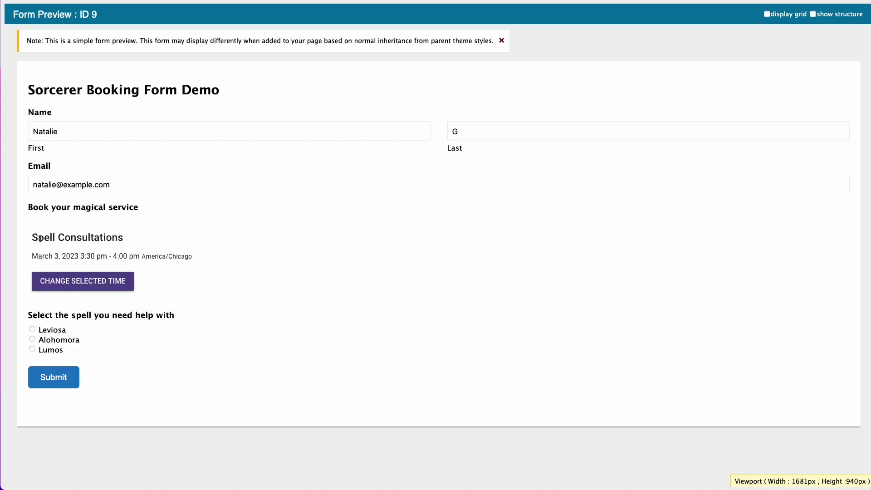
click(54, 340)
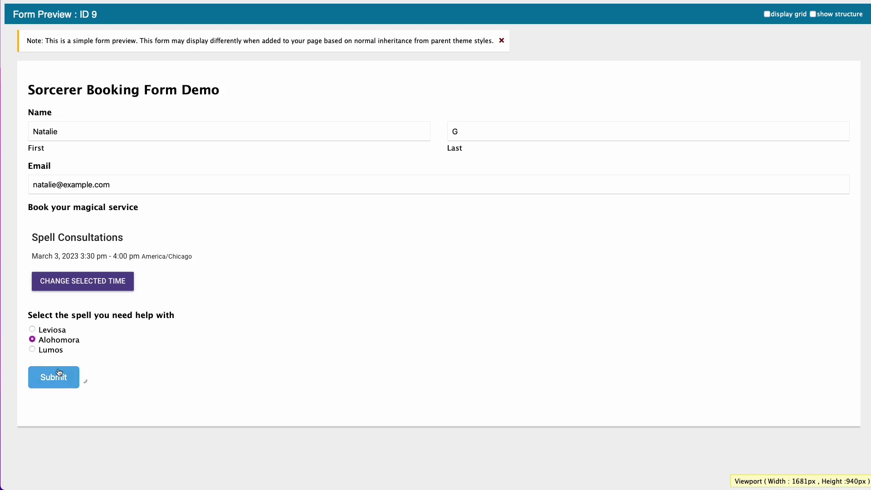
click(59, 372)
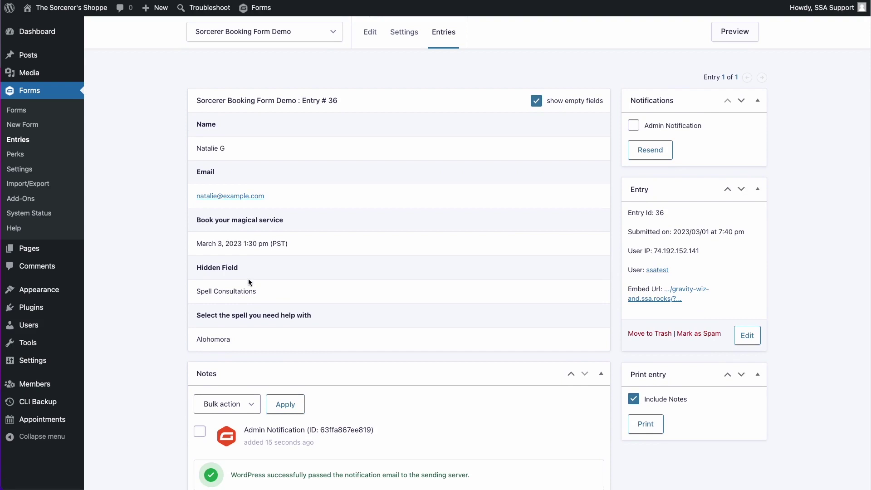
Highlight the entry's Hidden Field value Spell Consultations and the spell answer Alohomora
drag(272, 289, 210, 287)
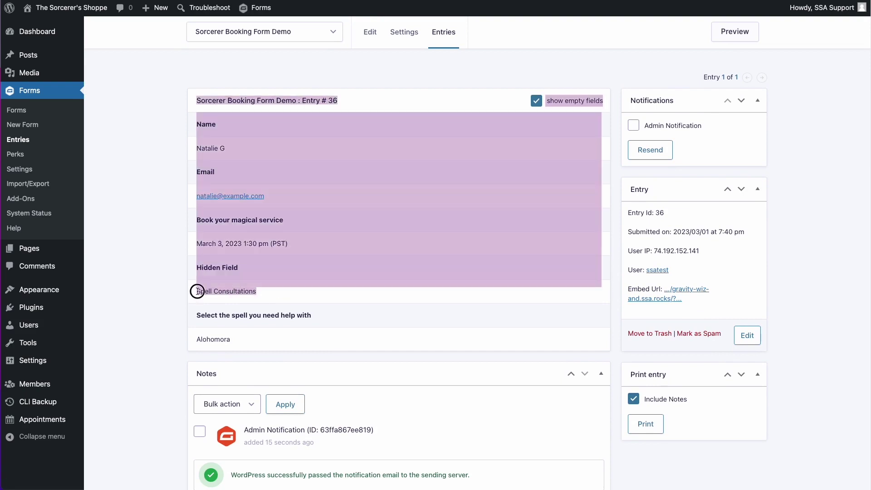
click(206, 292)
scroll(218, 300, down, 2)
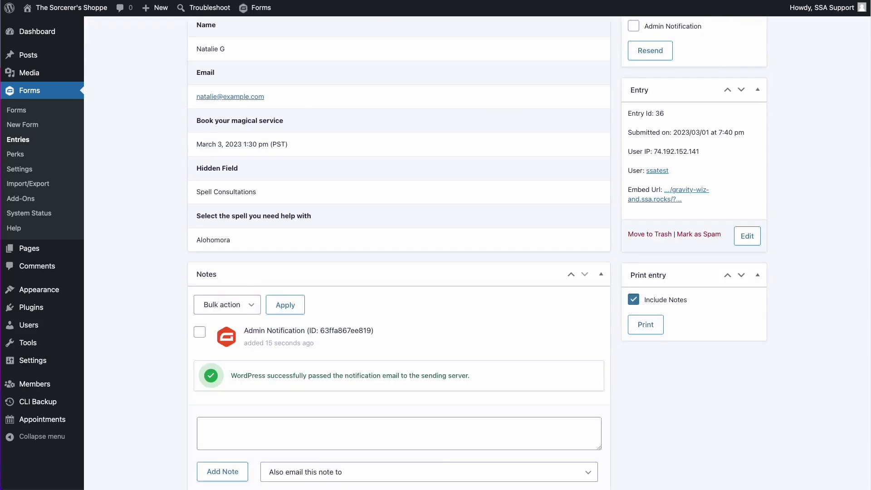
drag(234, 240, 189, 236)
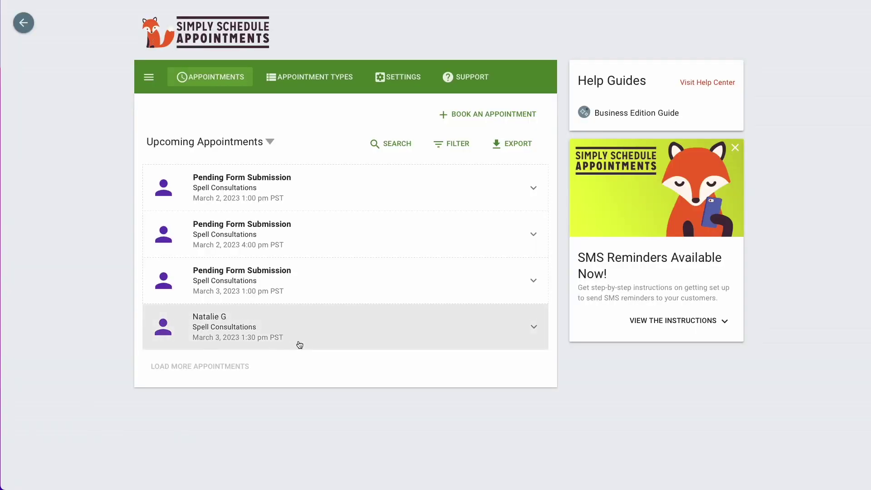
Open the newest Spell Consultations appointment's details and highlight its Alohomora spell answer
click(274, 336)
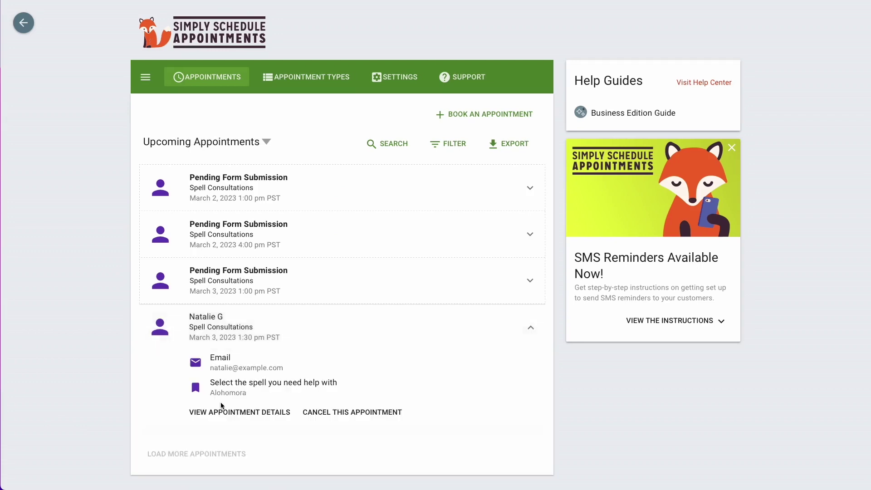
click(224, 409)
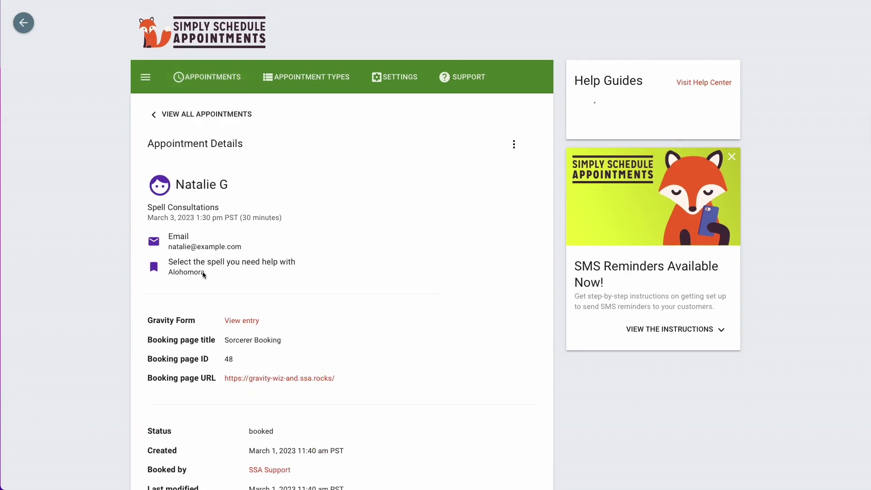
triple_click(164, 271)
click(167, 278)
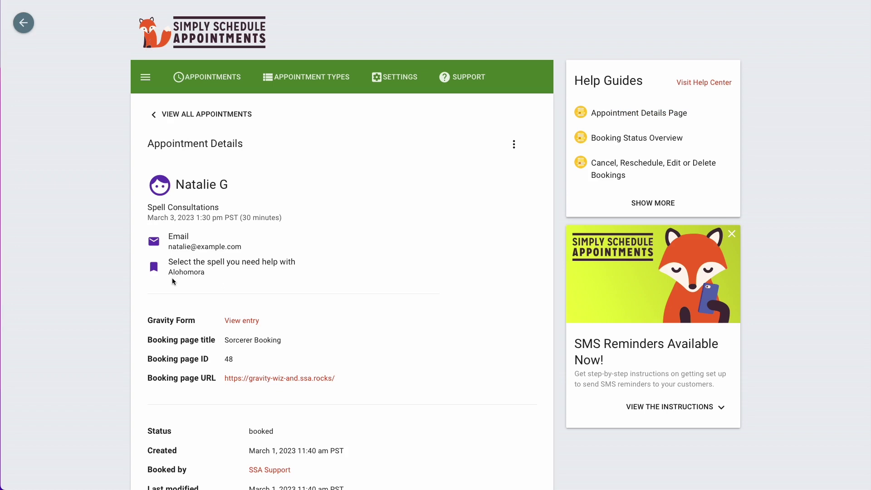
scroll(172, 280, down, 3)
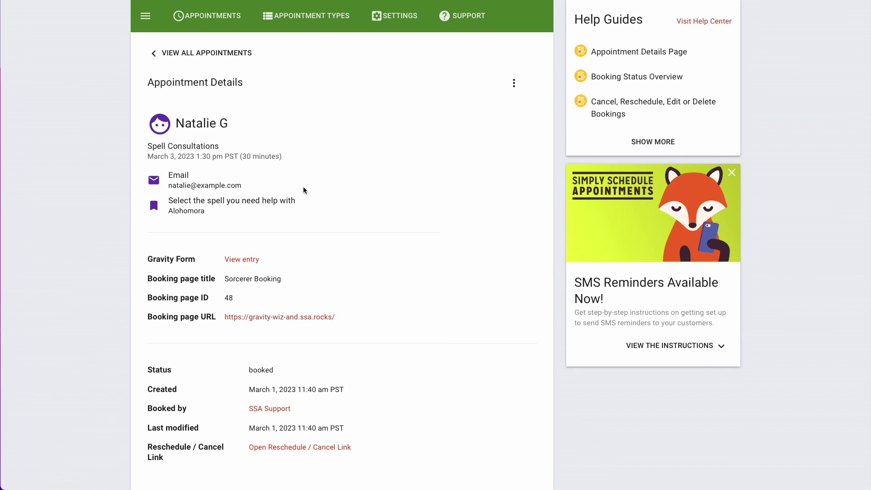
scroll(303, 187, up, 3)
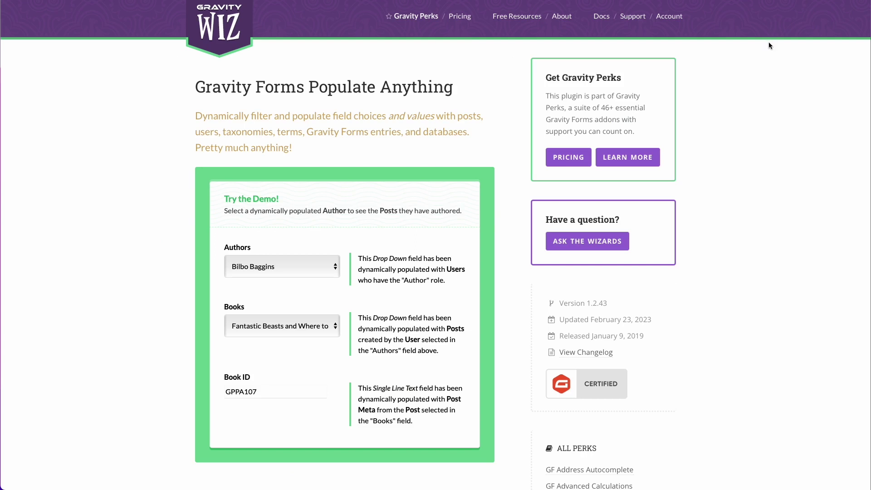
scroll(769, 45, up, 1)
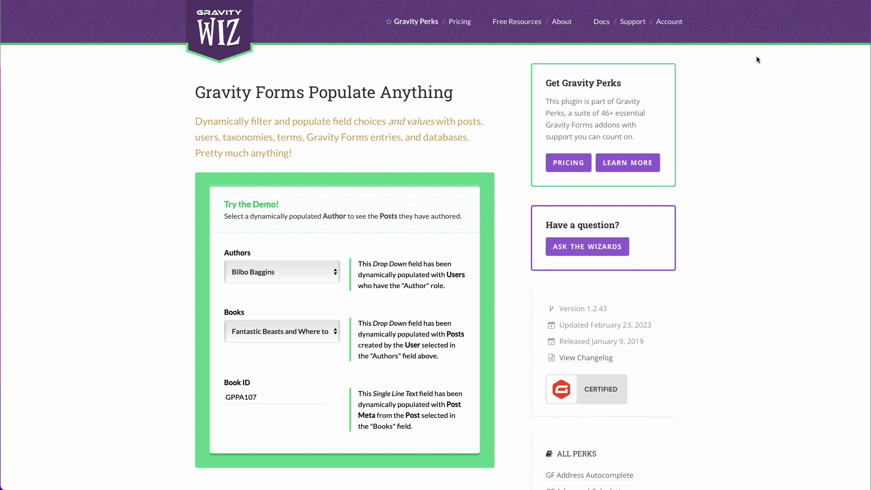